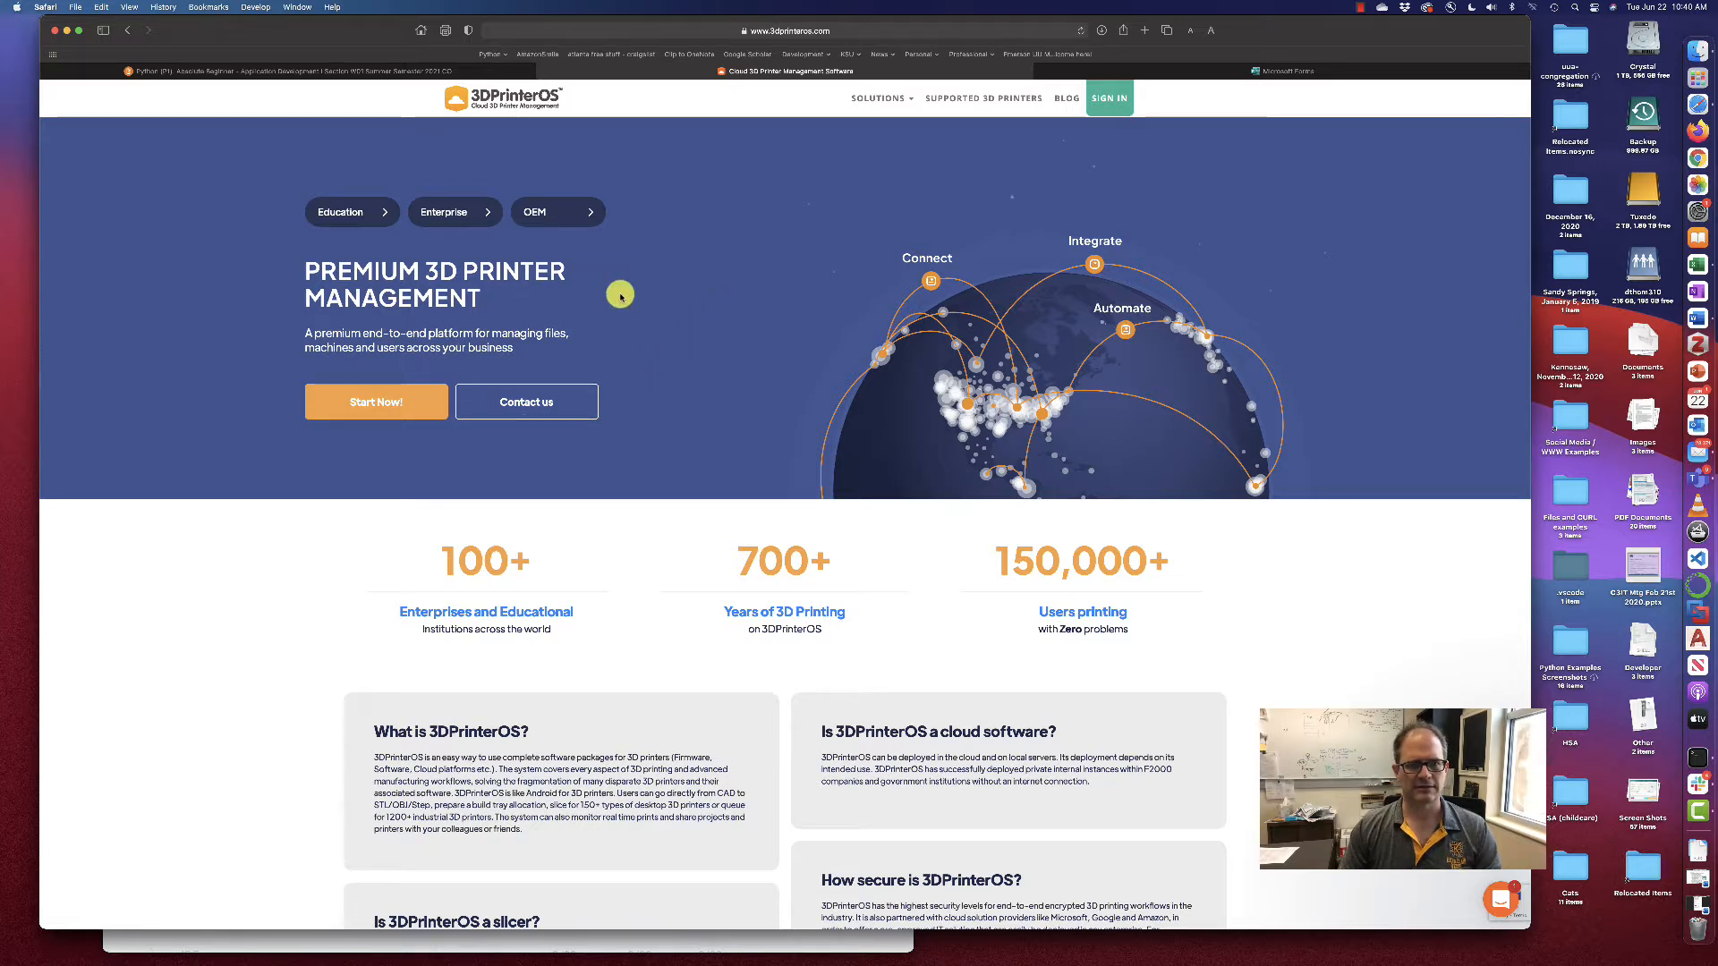
# Go from the Education licence page to the 3DPrinterOS cloud sign-in page
pyautogui.click(374, 214)
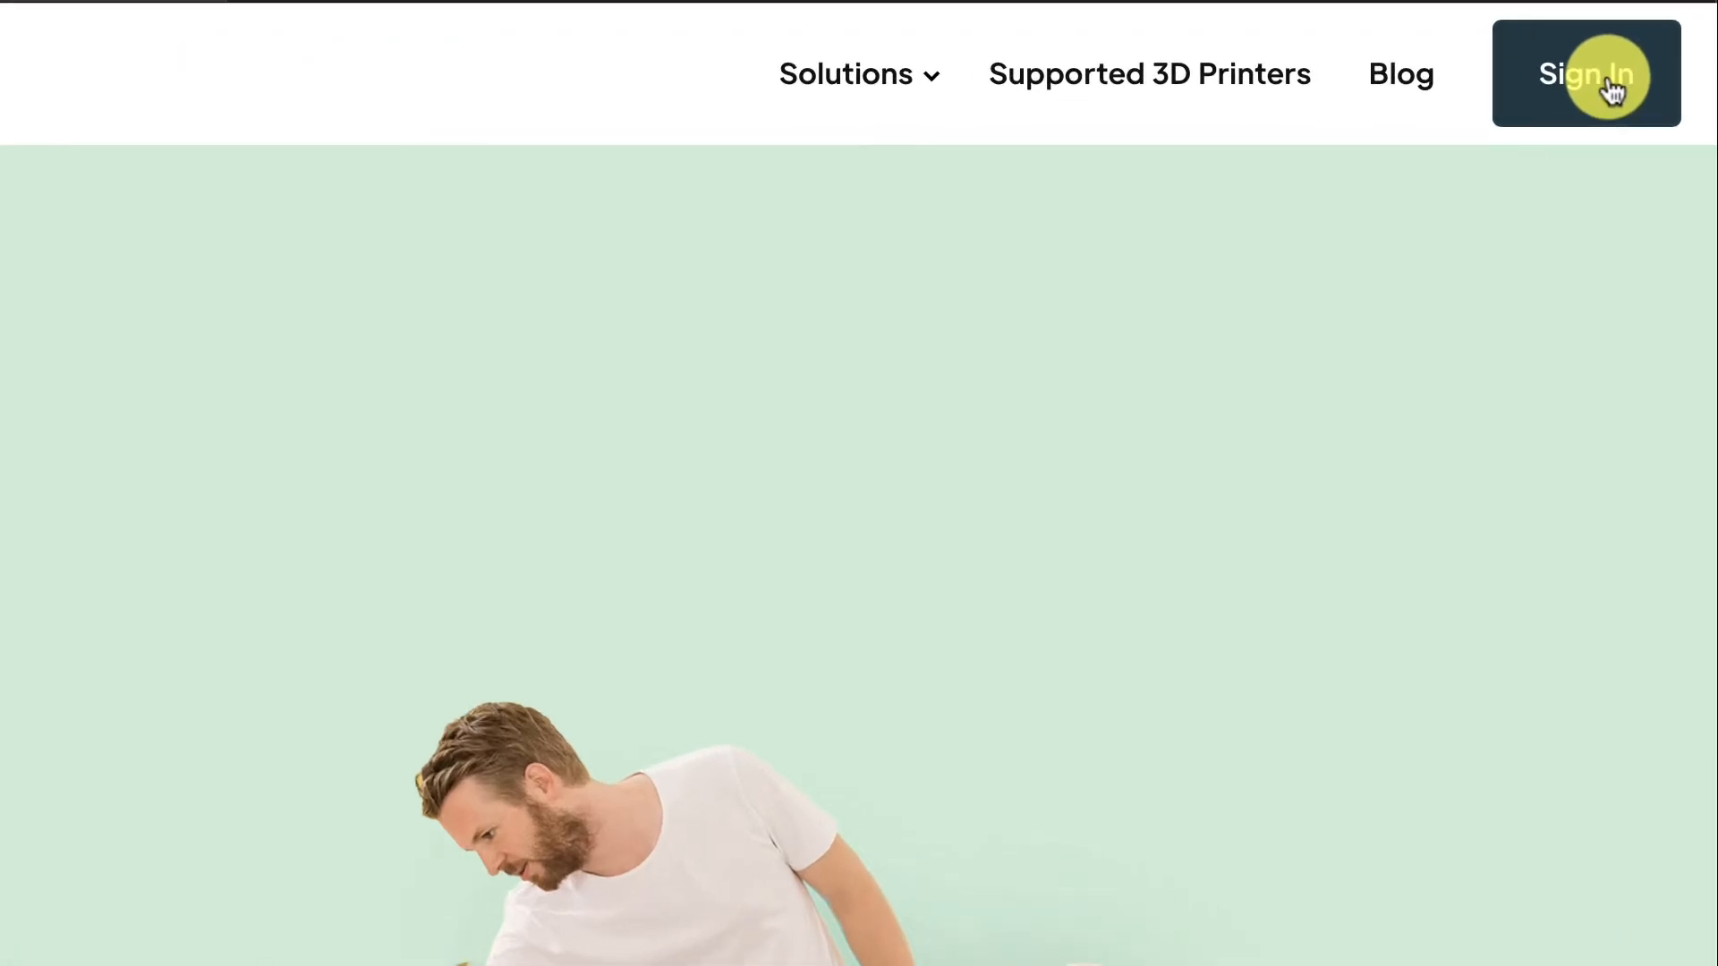
pyautogui.click(1611, 89)
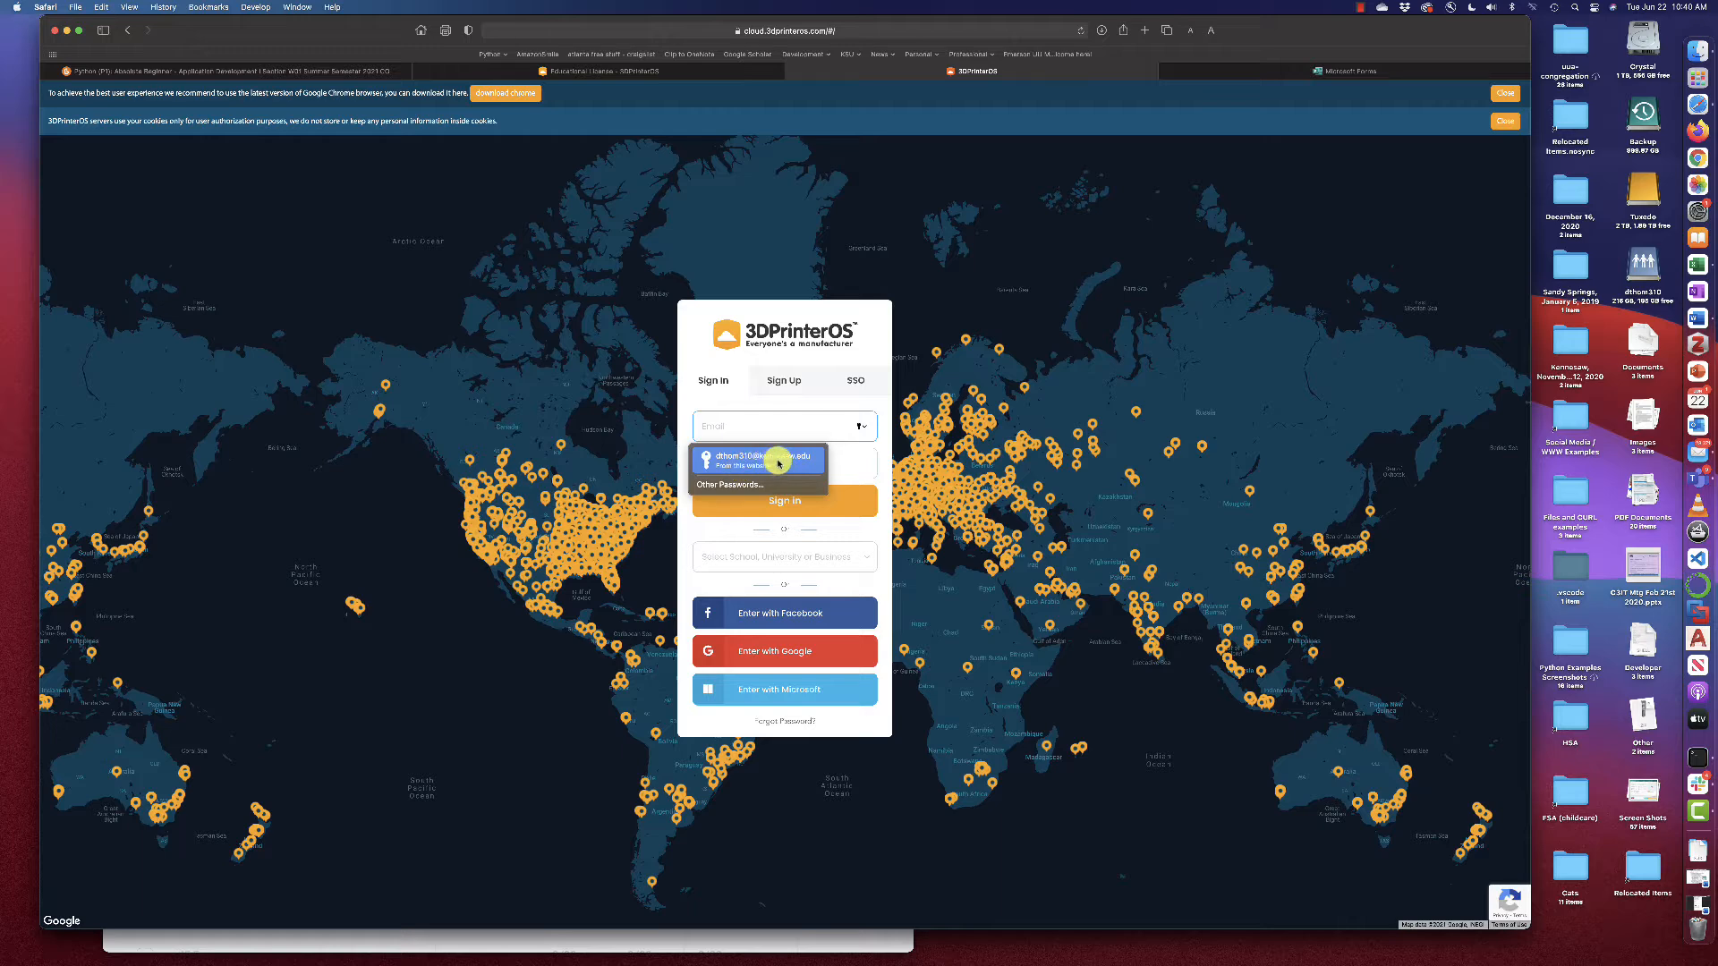
# On the Sign Up form, enter the user's first name, last name and e-mail address
pyautogui.click(783, 385)
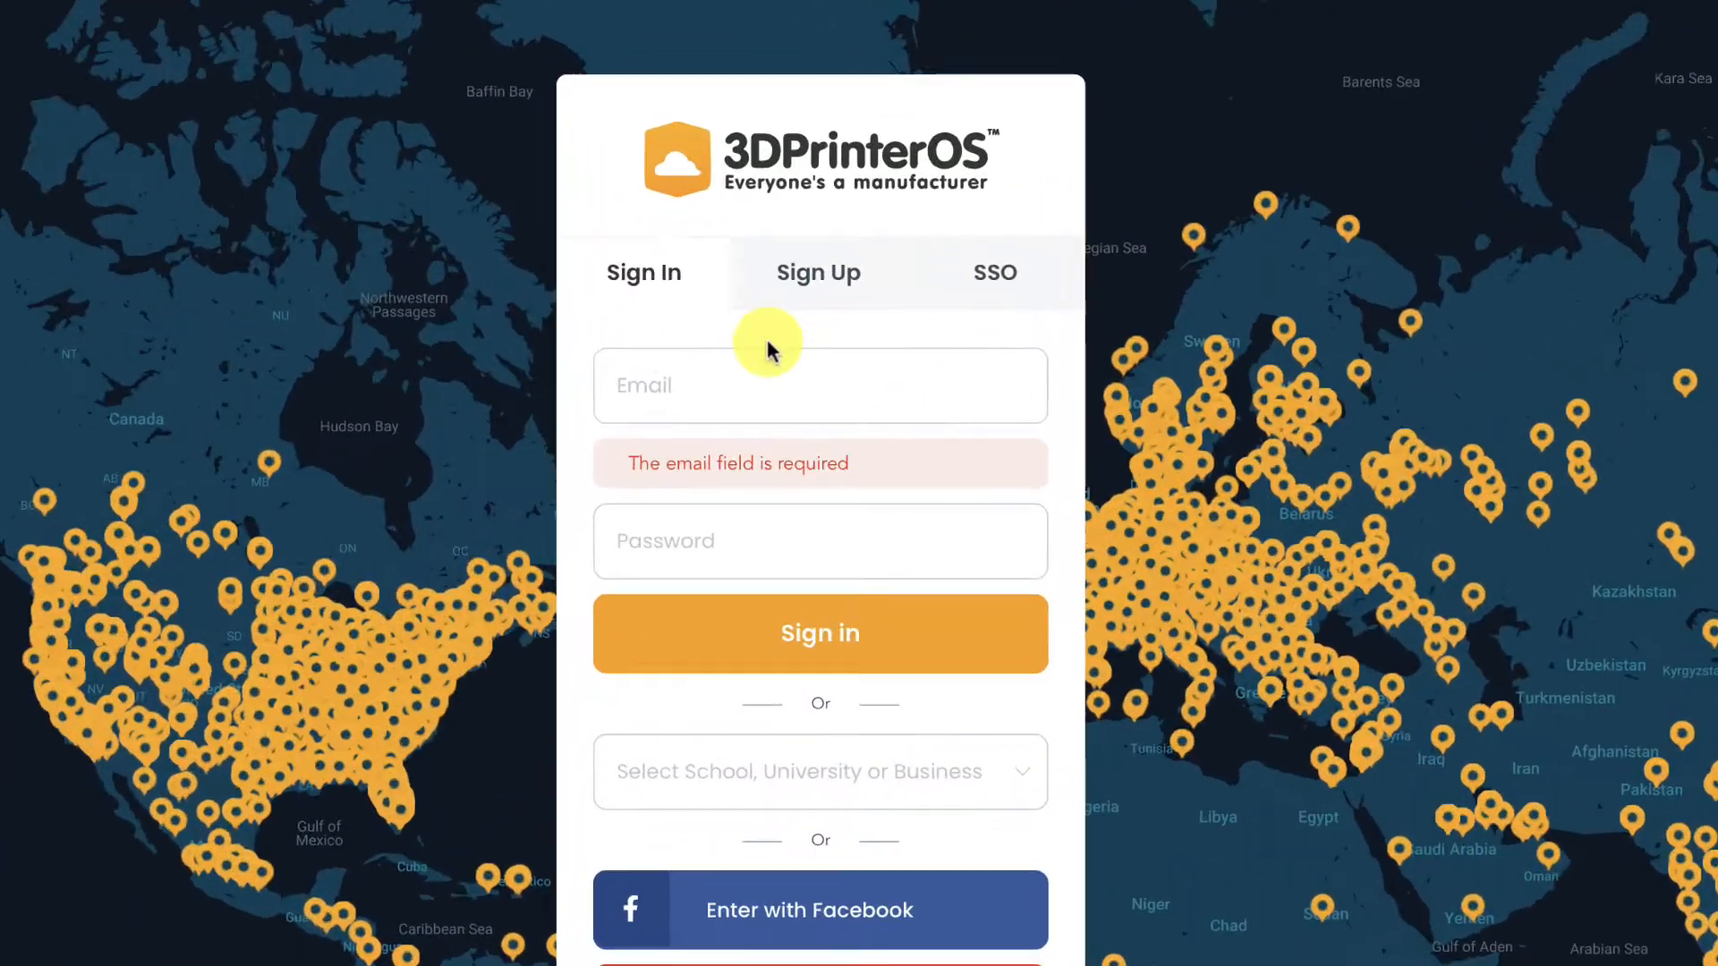
pyautogui.click(791, 366)
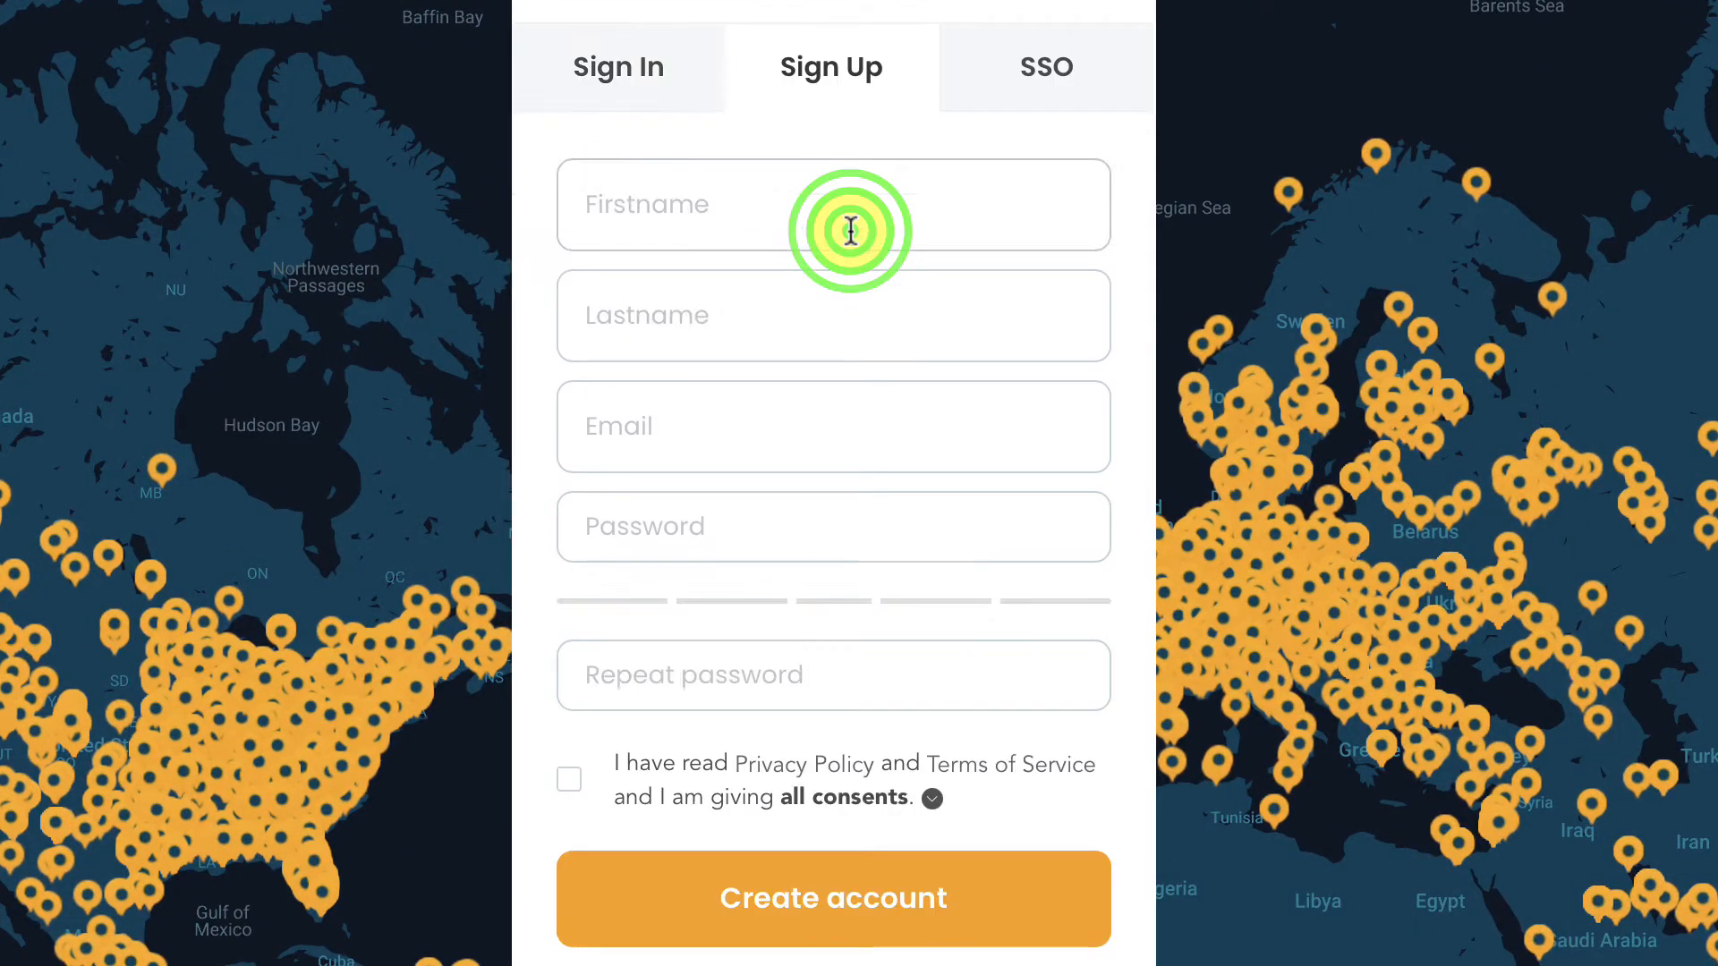
pyautogui.click(707, 204)
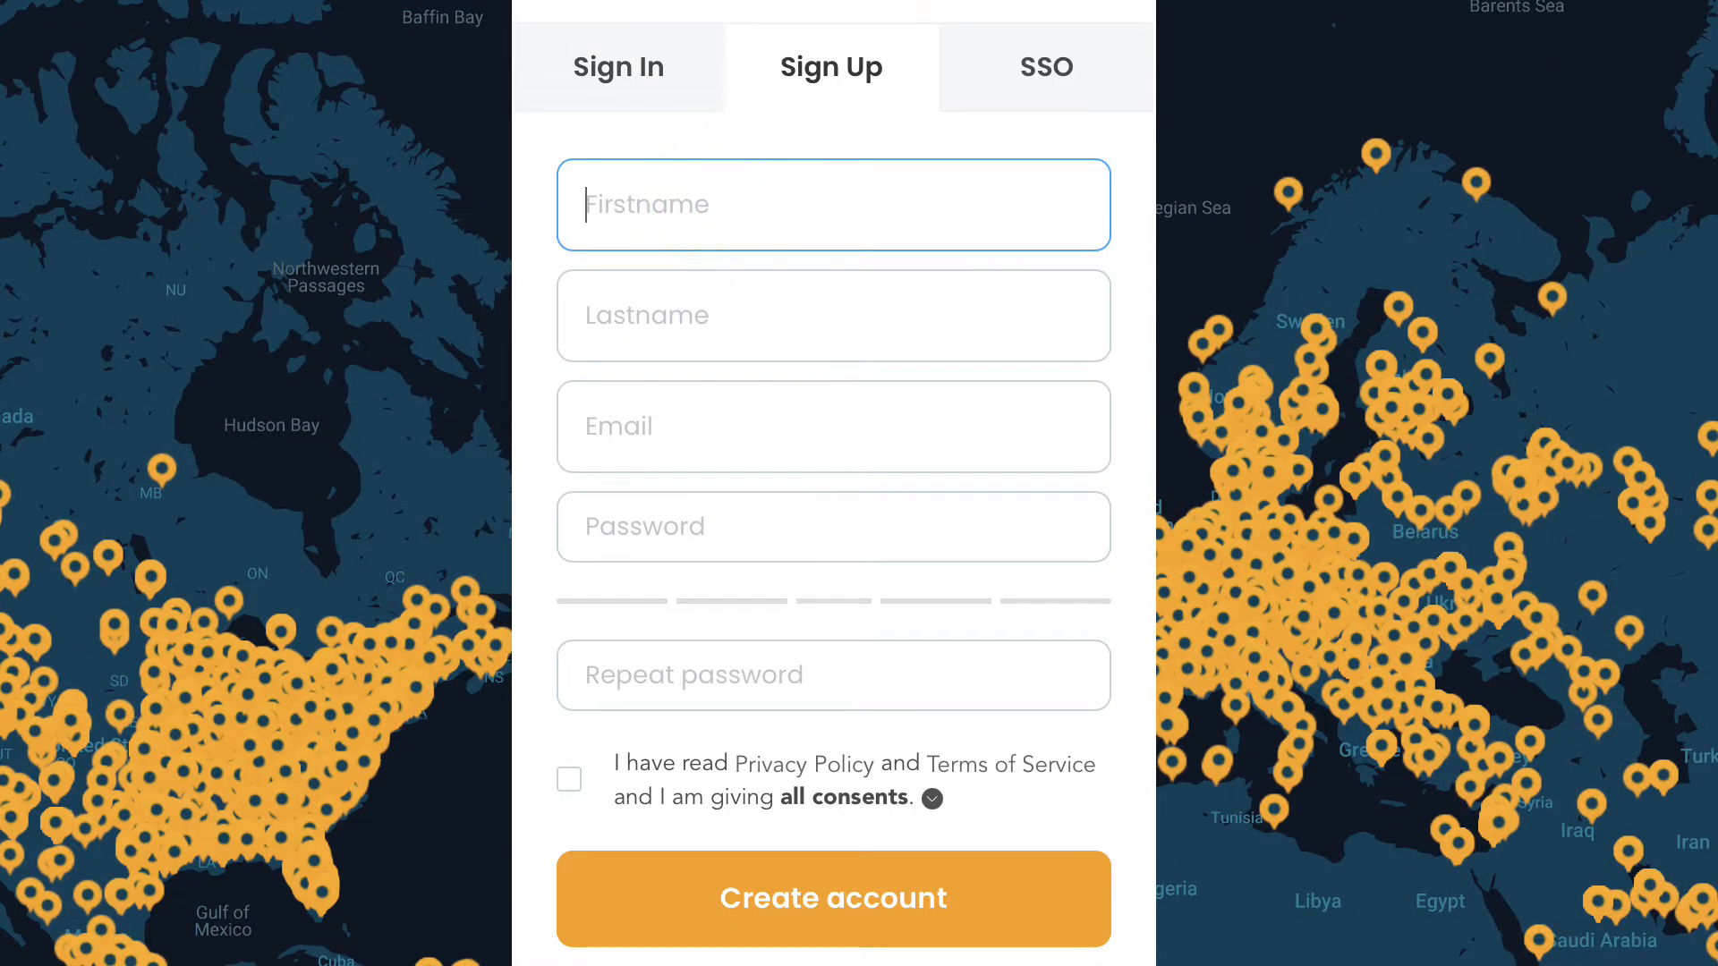
pyautogui.press('Tab')
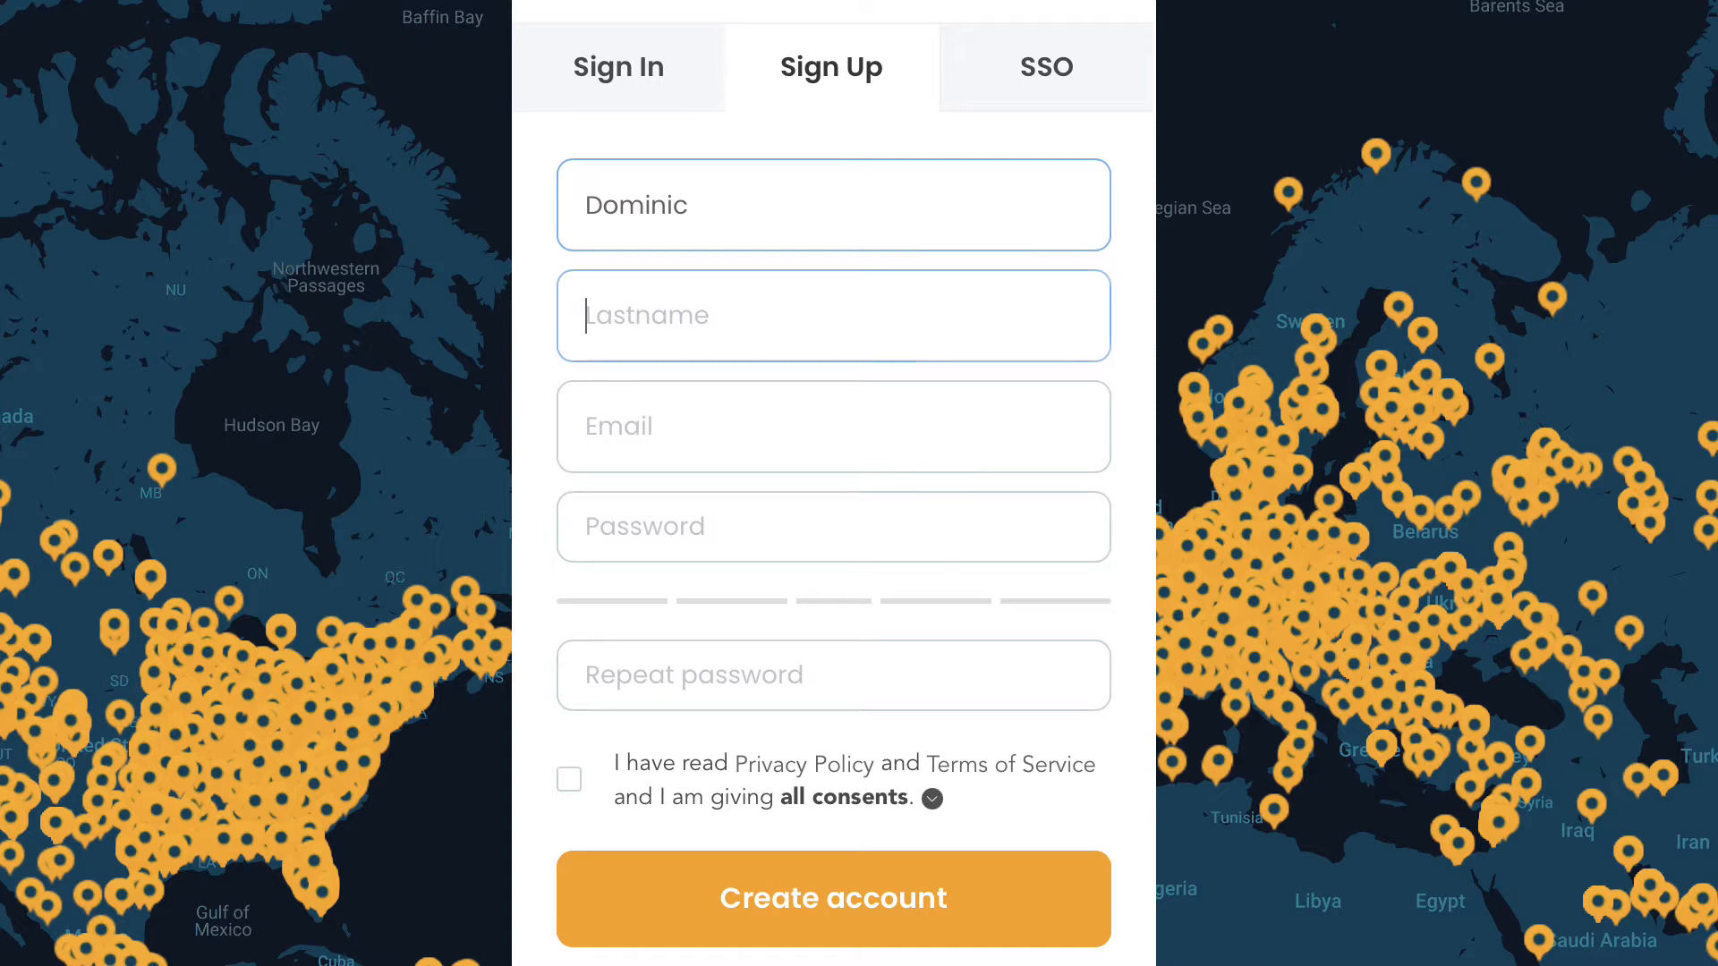
pyautogui.press('Tab')
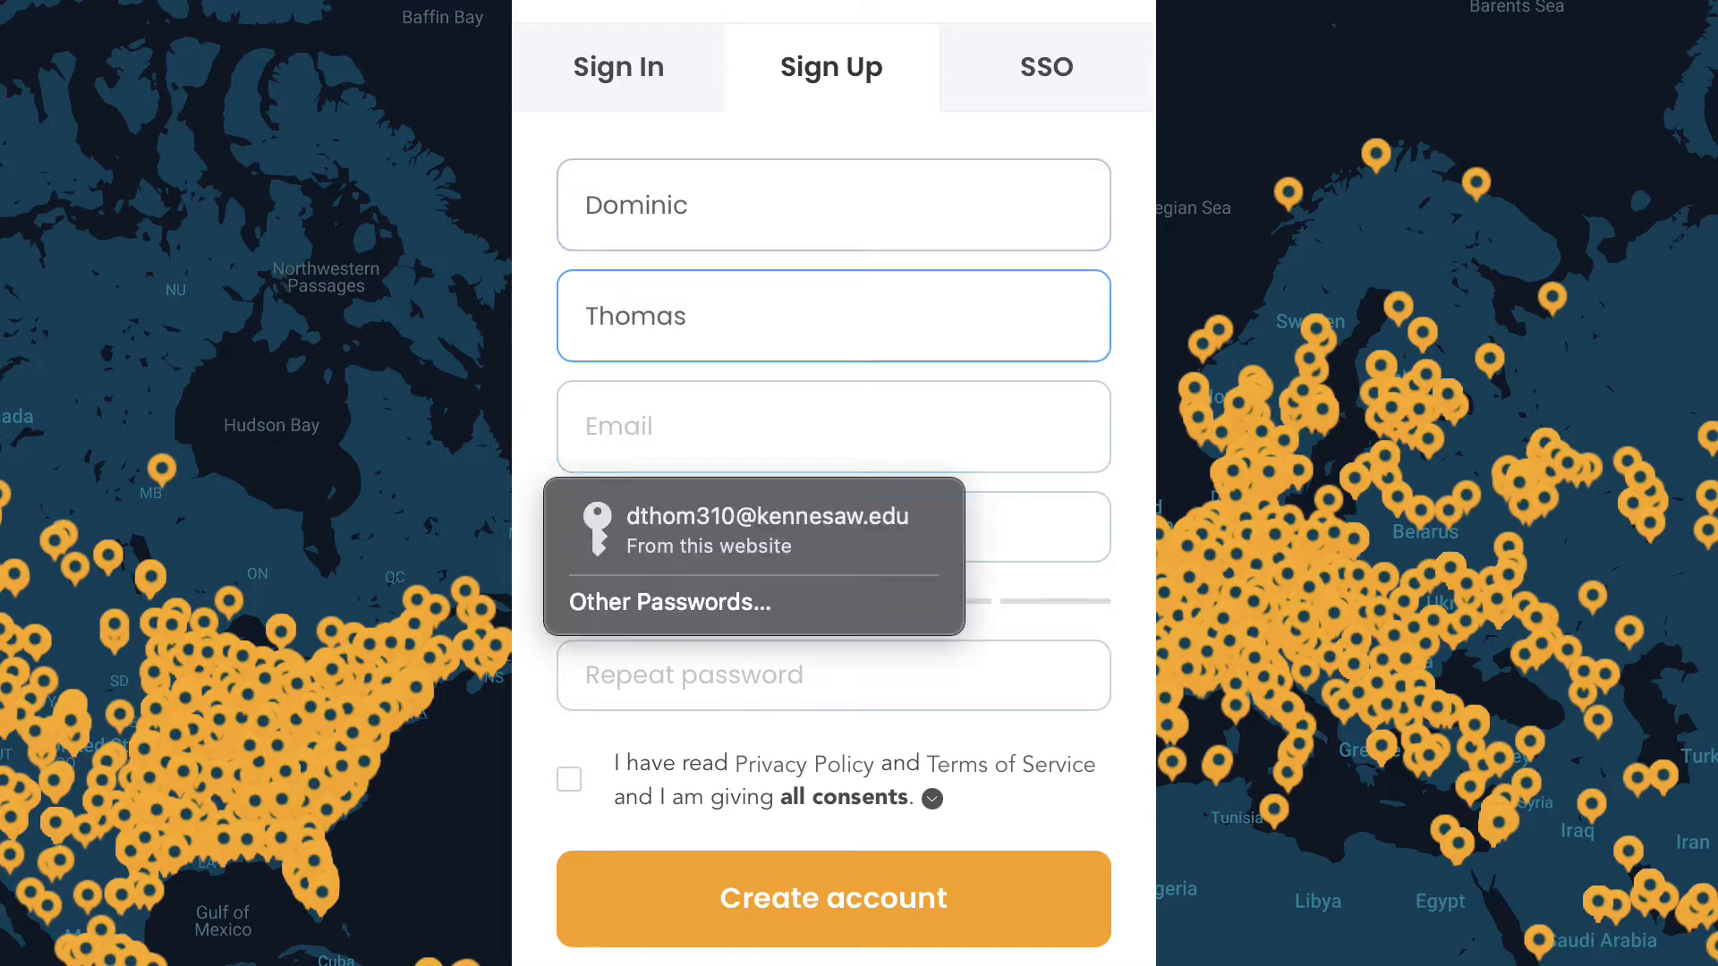
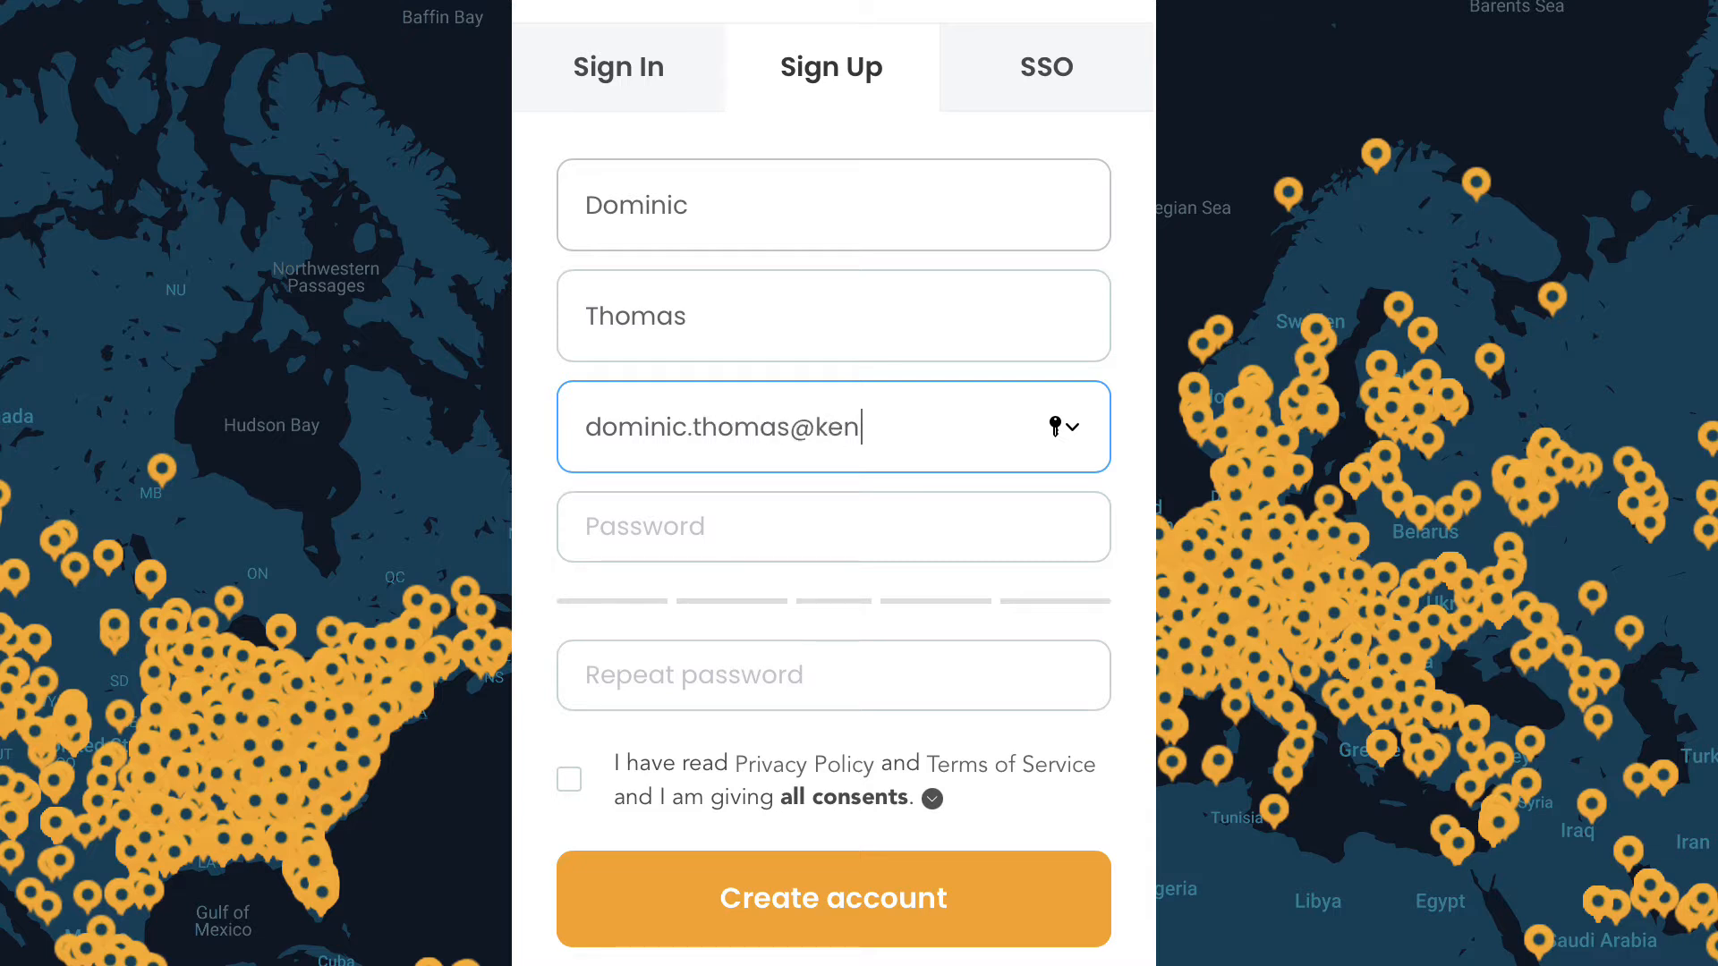
# Use the suggested strong password, create the account, and open the Welcome to 3DPrinterOS email
pyautogui.press('Tab')
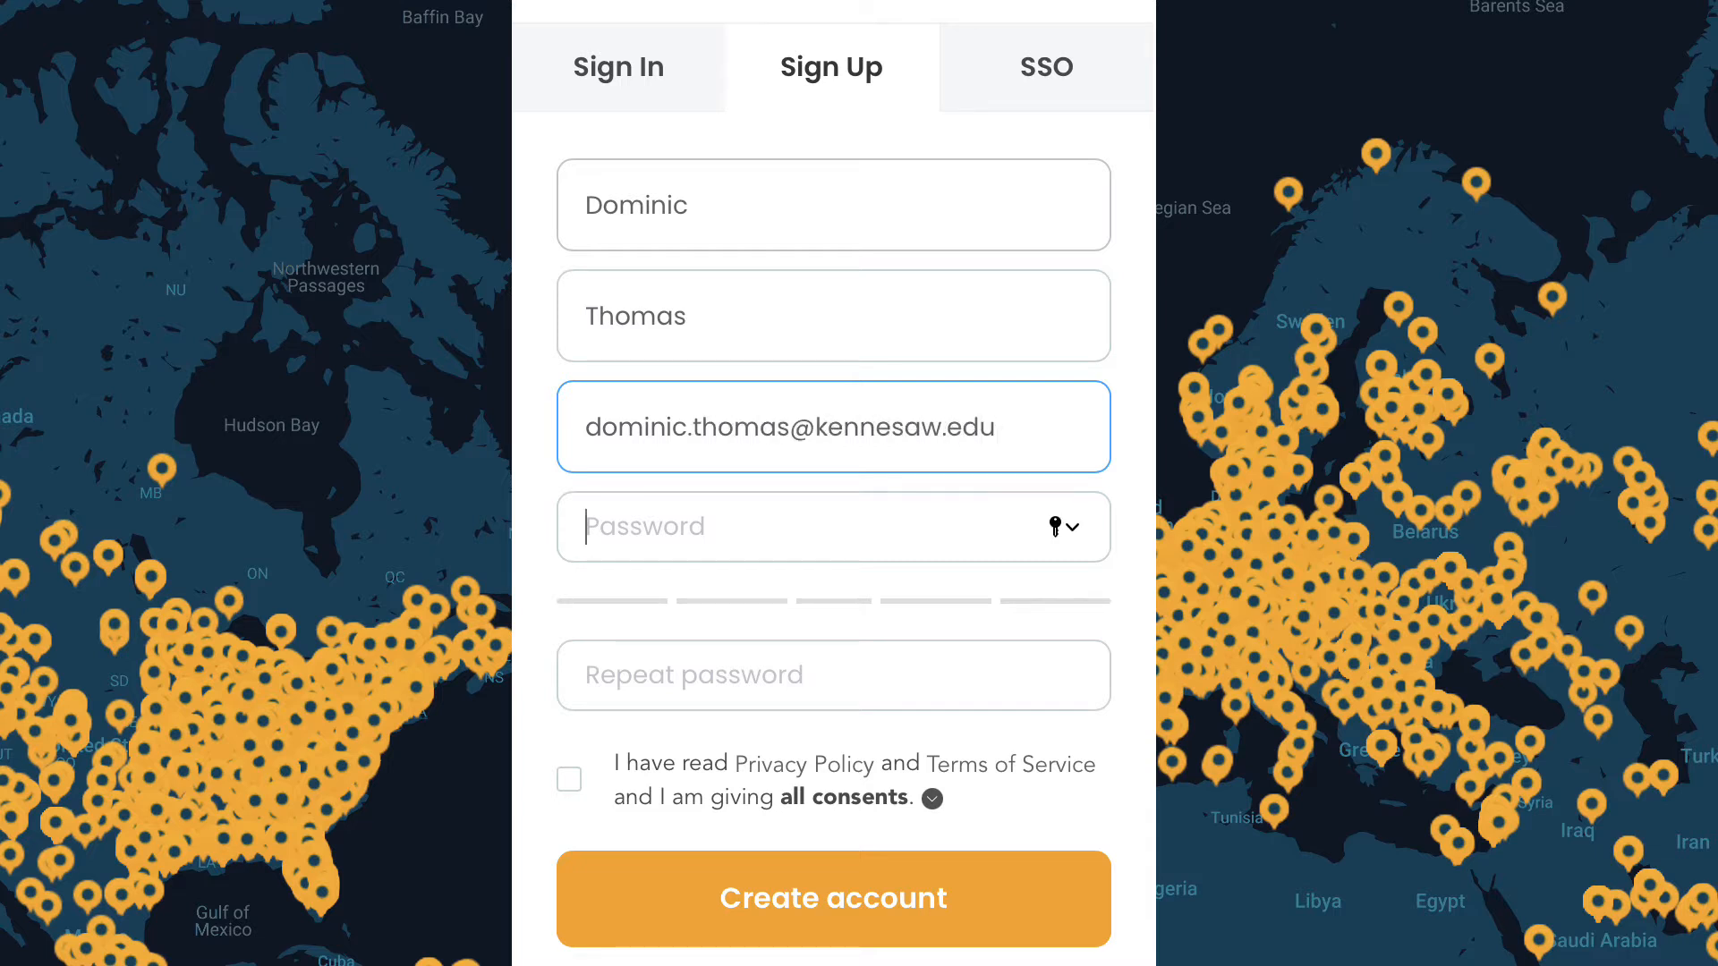
pyautogui.click(1064, 528)
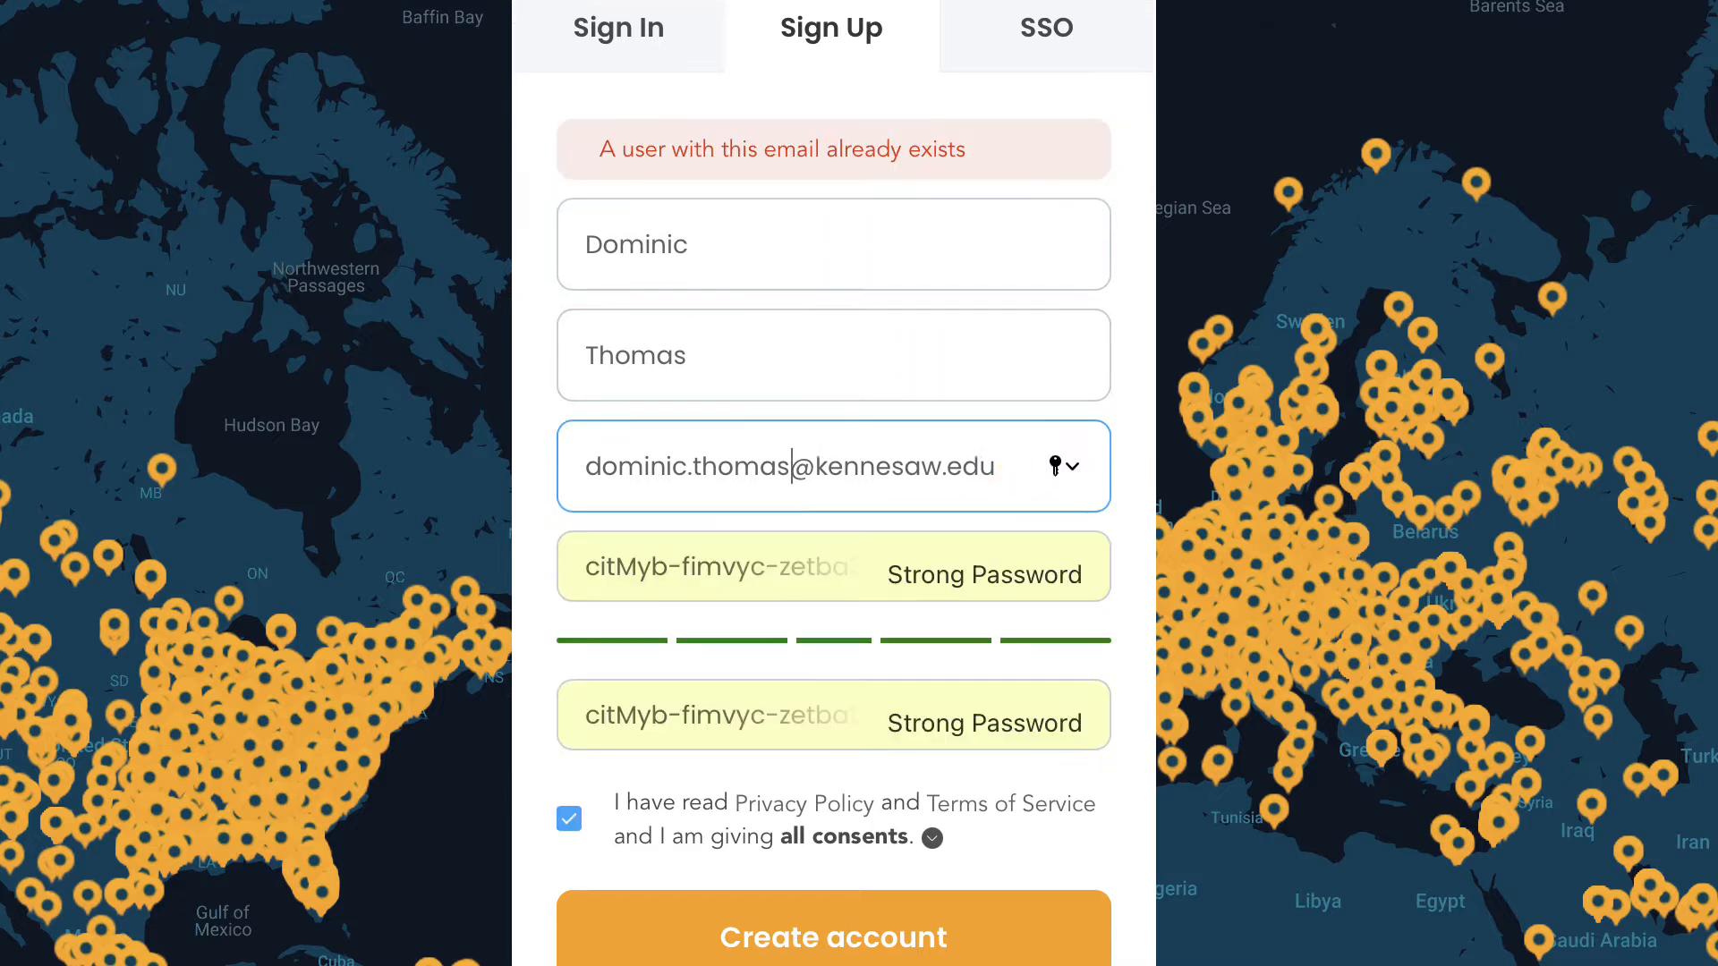
pyautogui.click(802, 946)
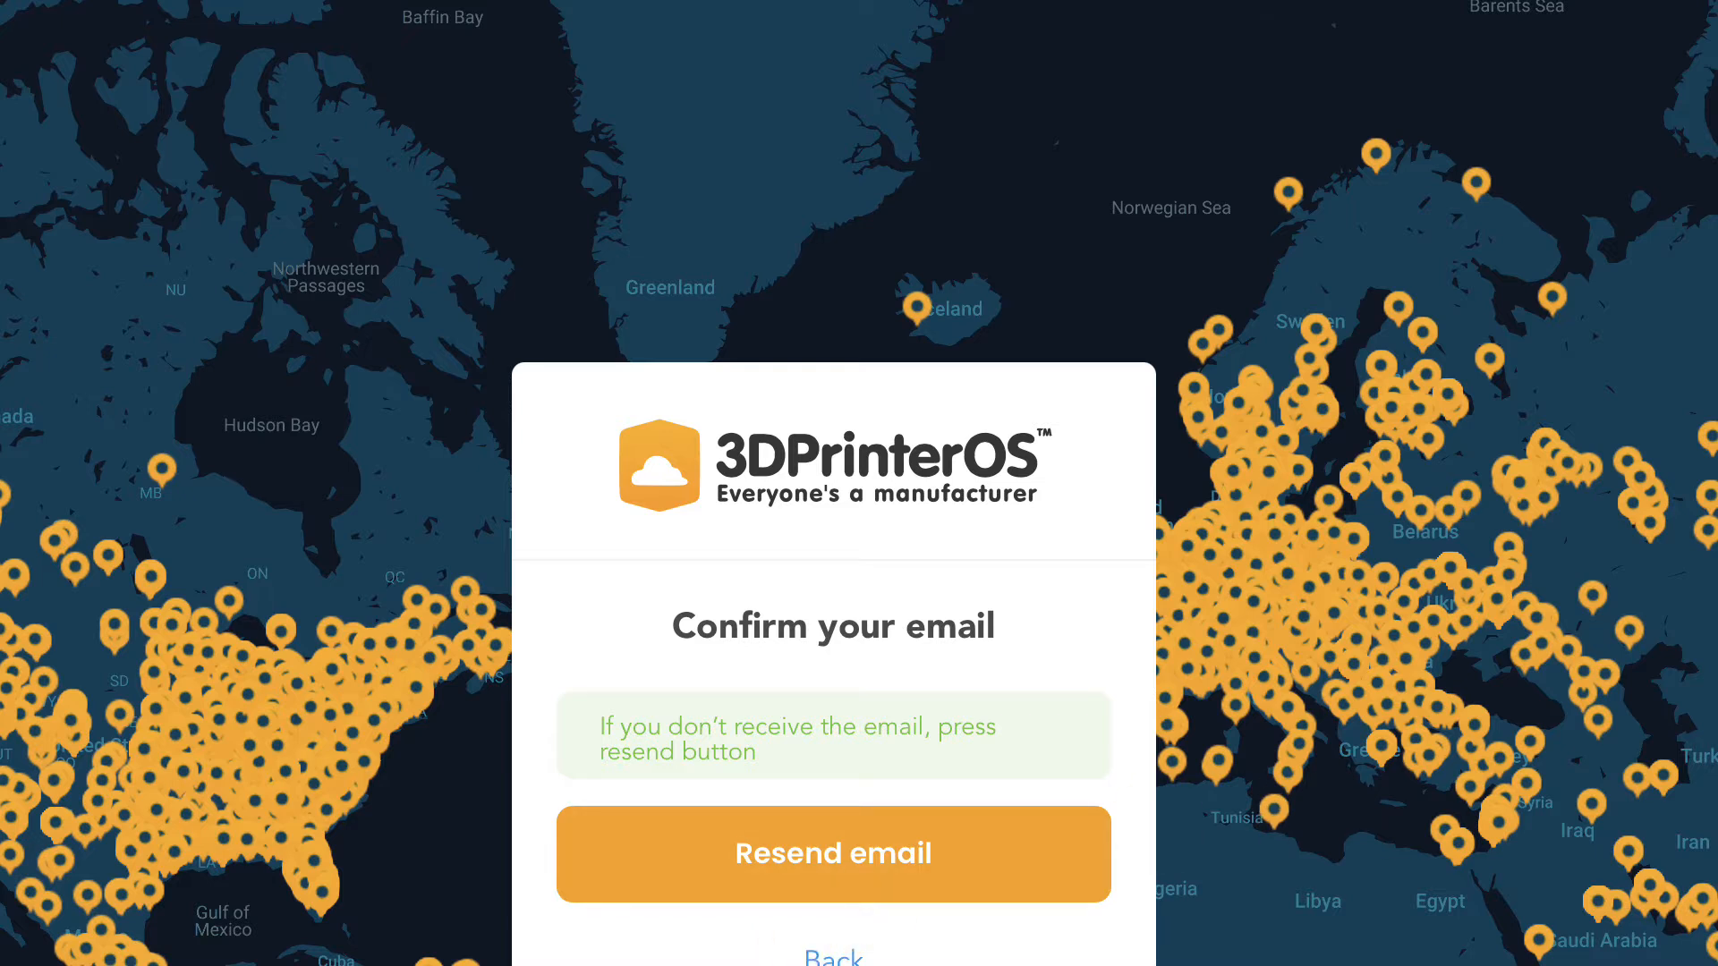
pyautogui.click(134, 153)
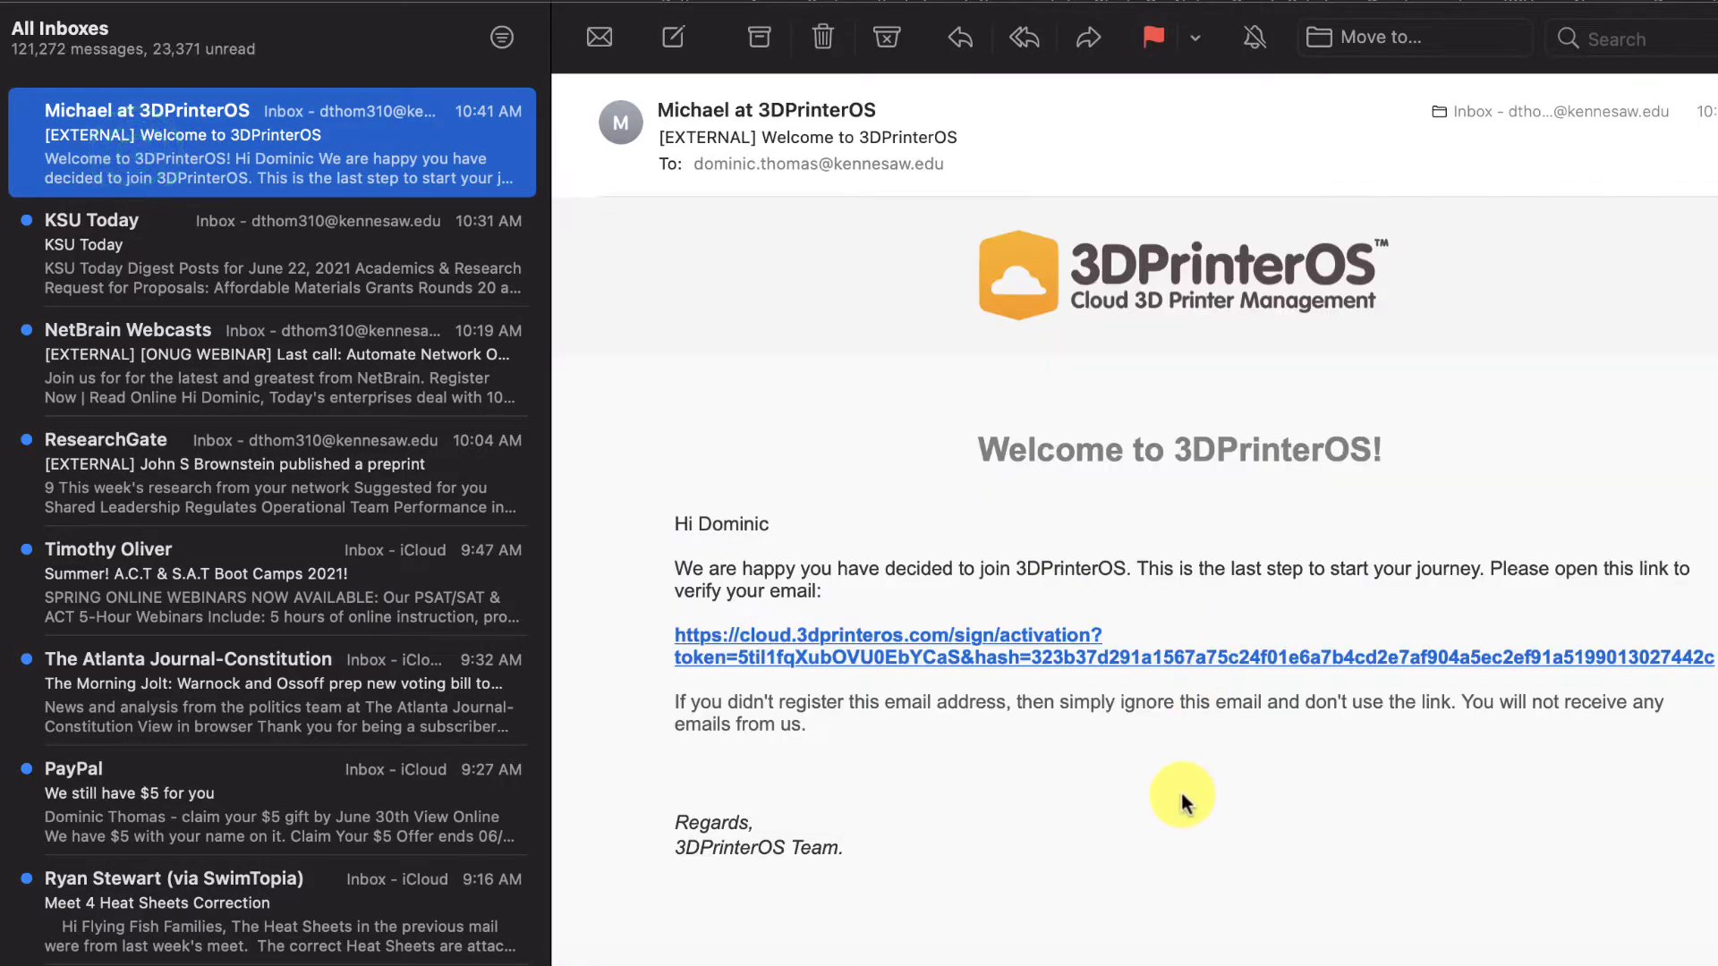
# Follow the activation link in the Welcome to 3DPrinterOS email to verify the account
pyautogui.click(909, 637)
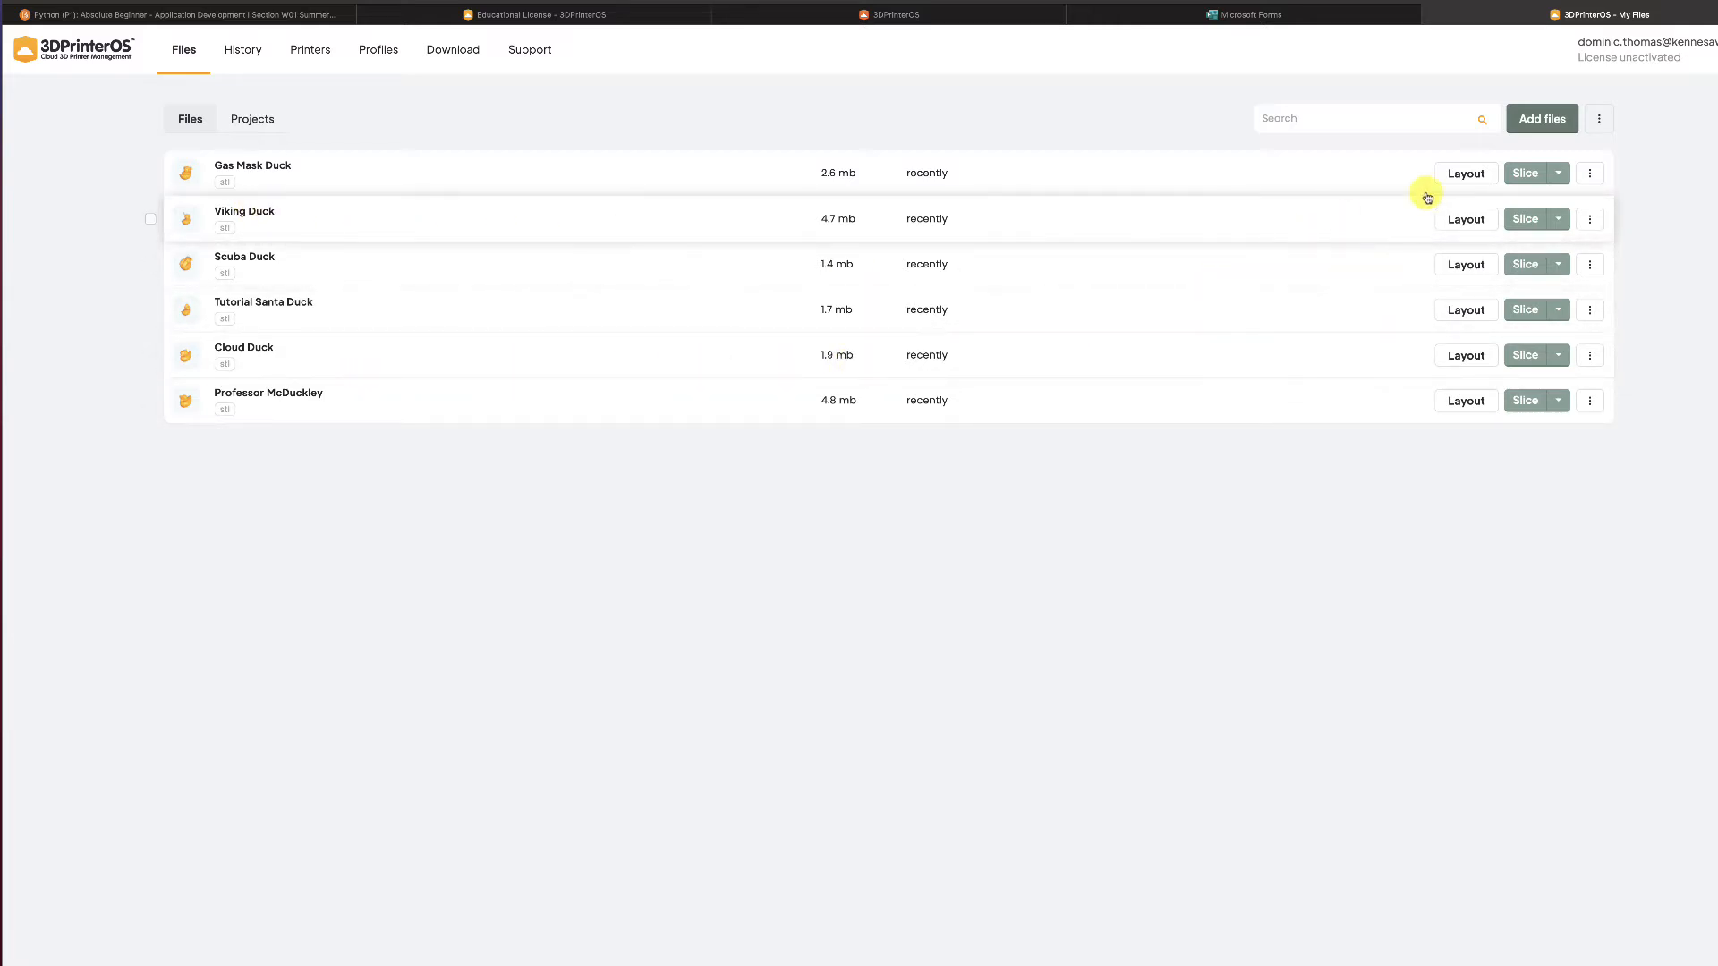
# Upload the DT Keychain STL from KSU Admin > 3D Brand Object Activity to the Files list
pyautogui.click(1545, 123)
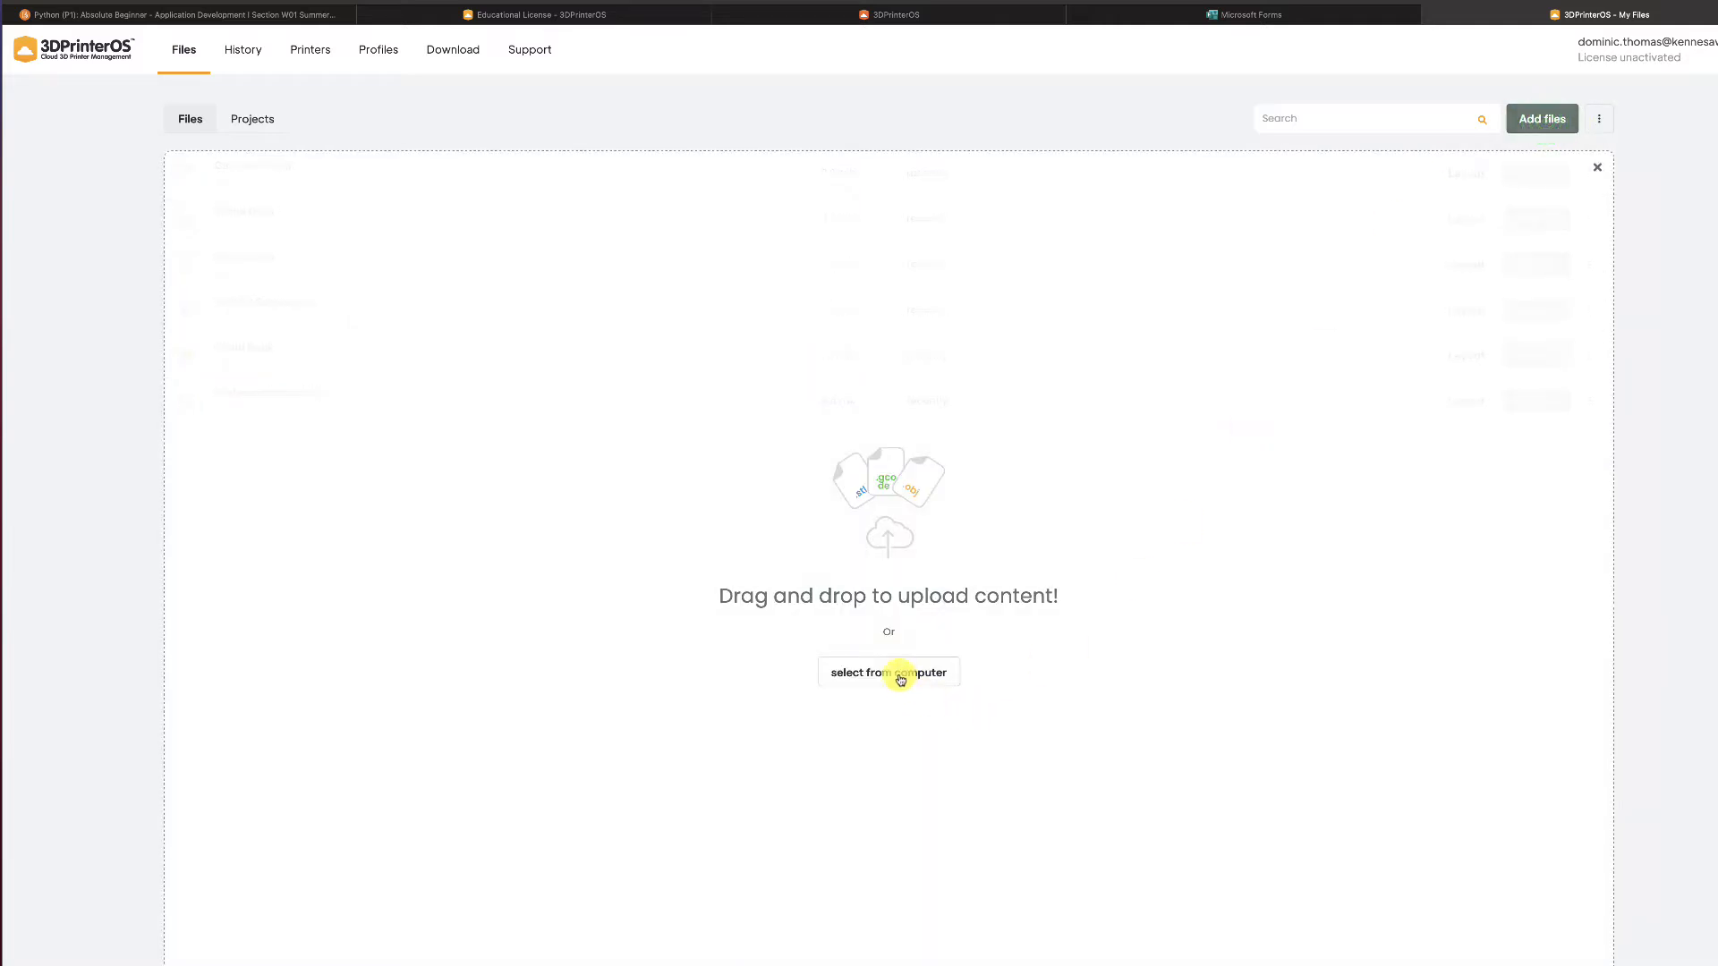
pyautogui.click(894, 675)
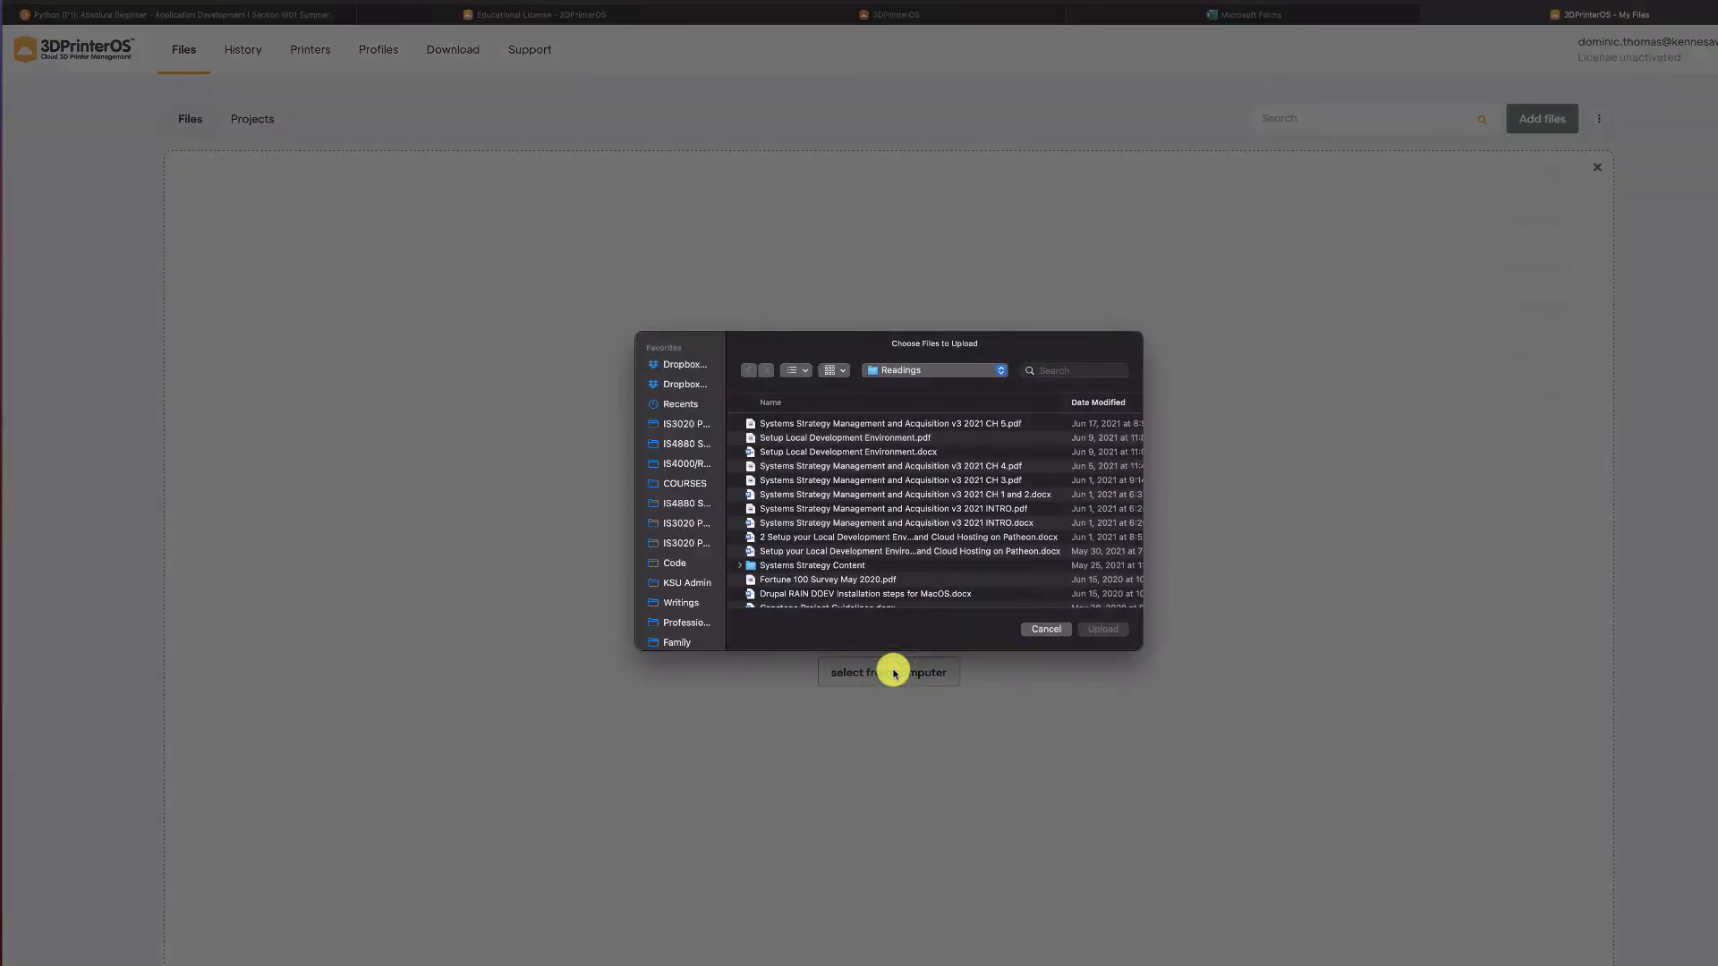
pyautogui.click(678, 583)
pyautogui.doubleClick(779, 438)
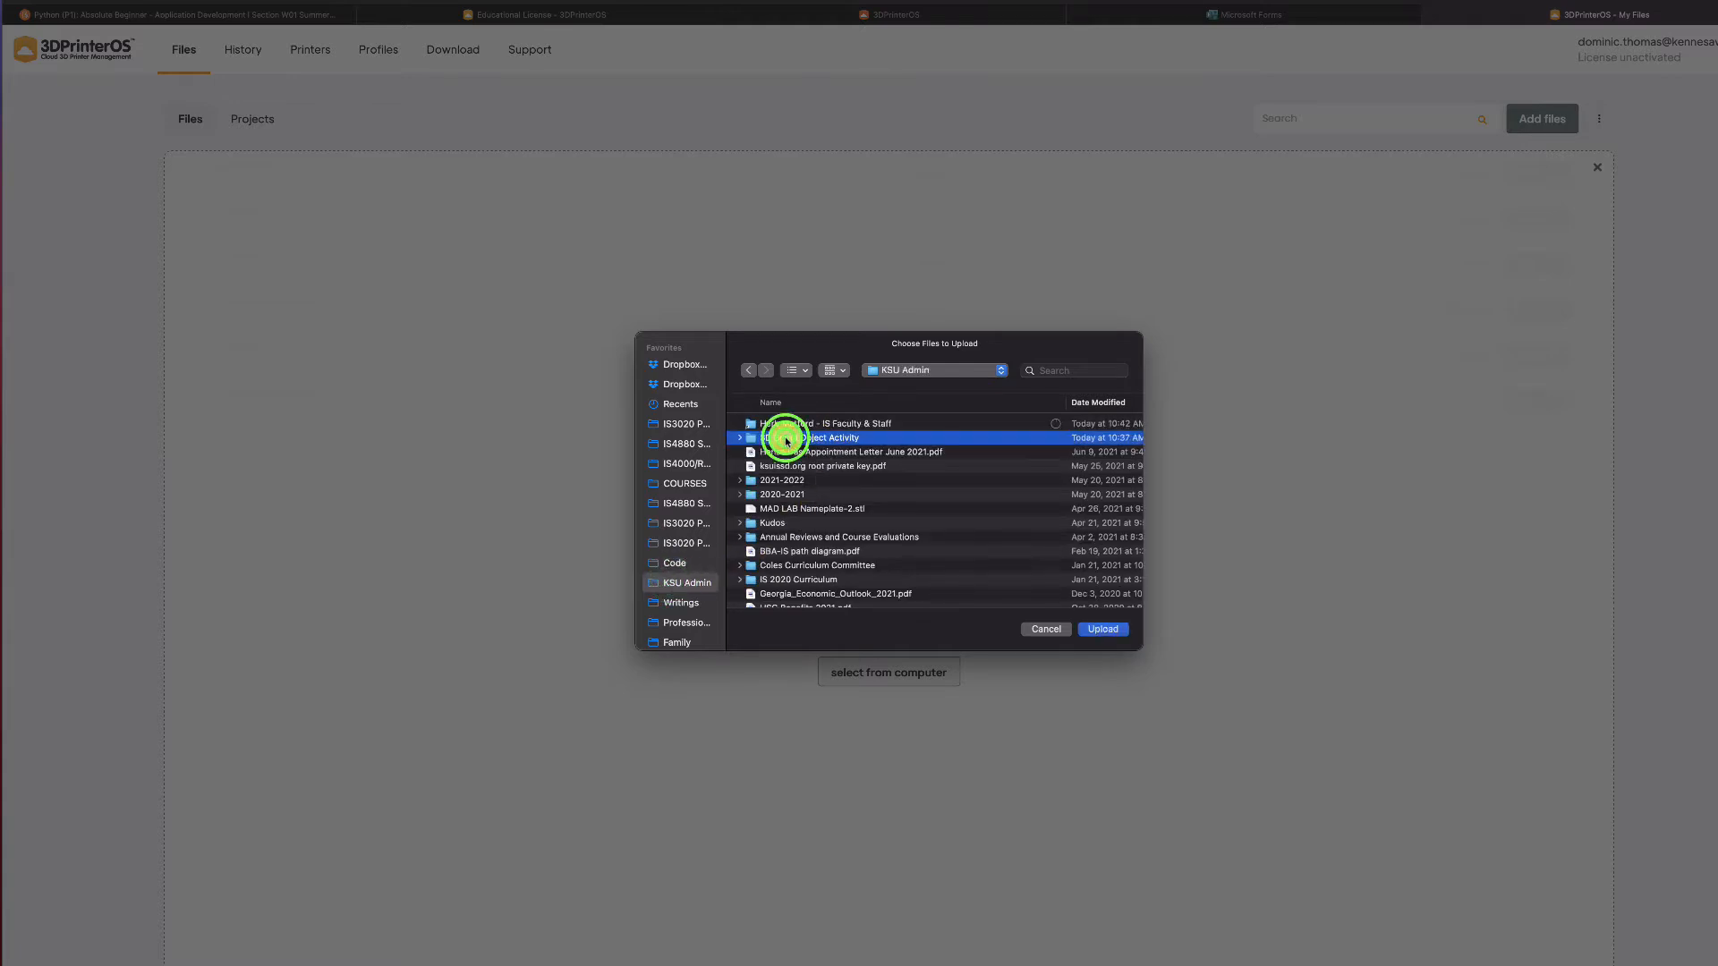
pyautogui.click(803, 423)
pyautogui.click(803, 423)
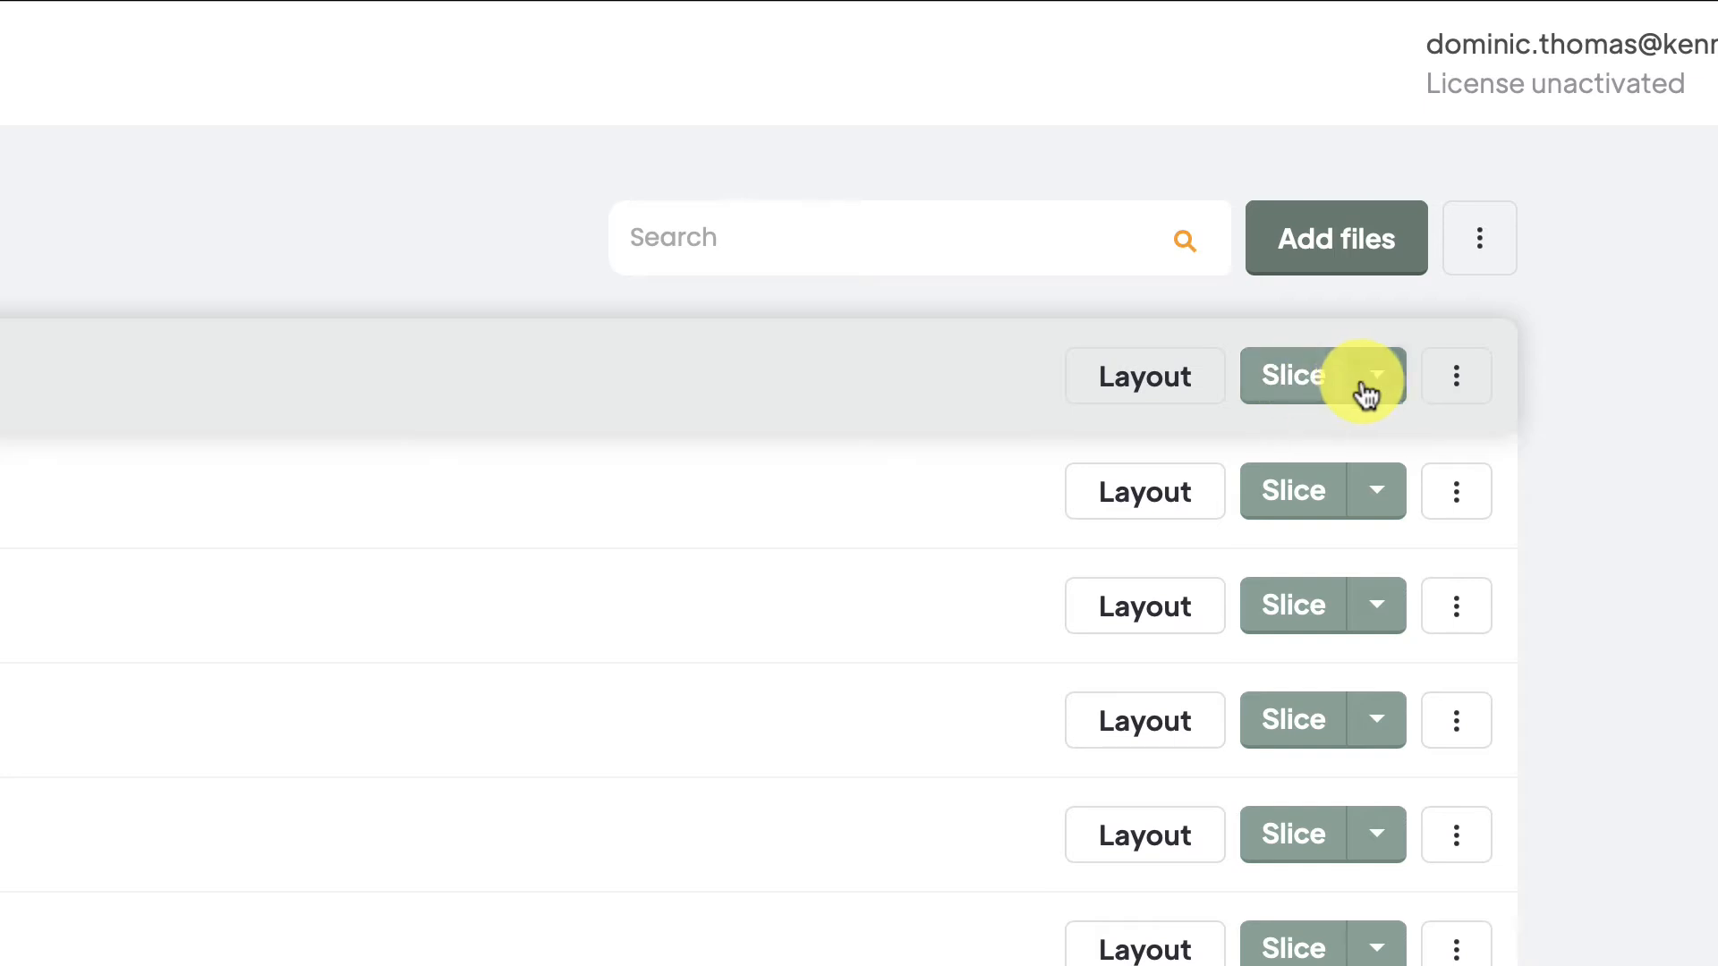
# Glance at the DT Keychain slicer choices and file options, then go to the Printers page
pyautogui.click(1369, 392)
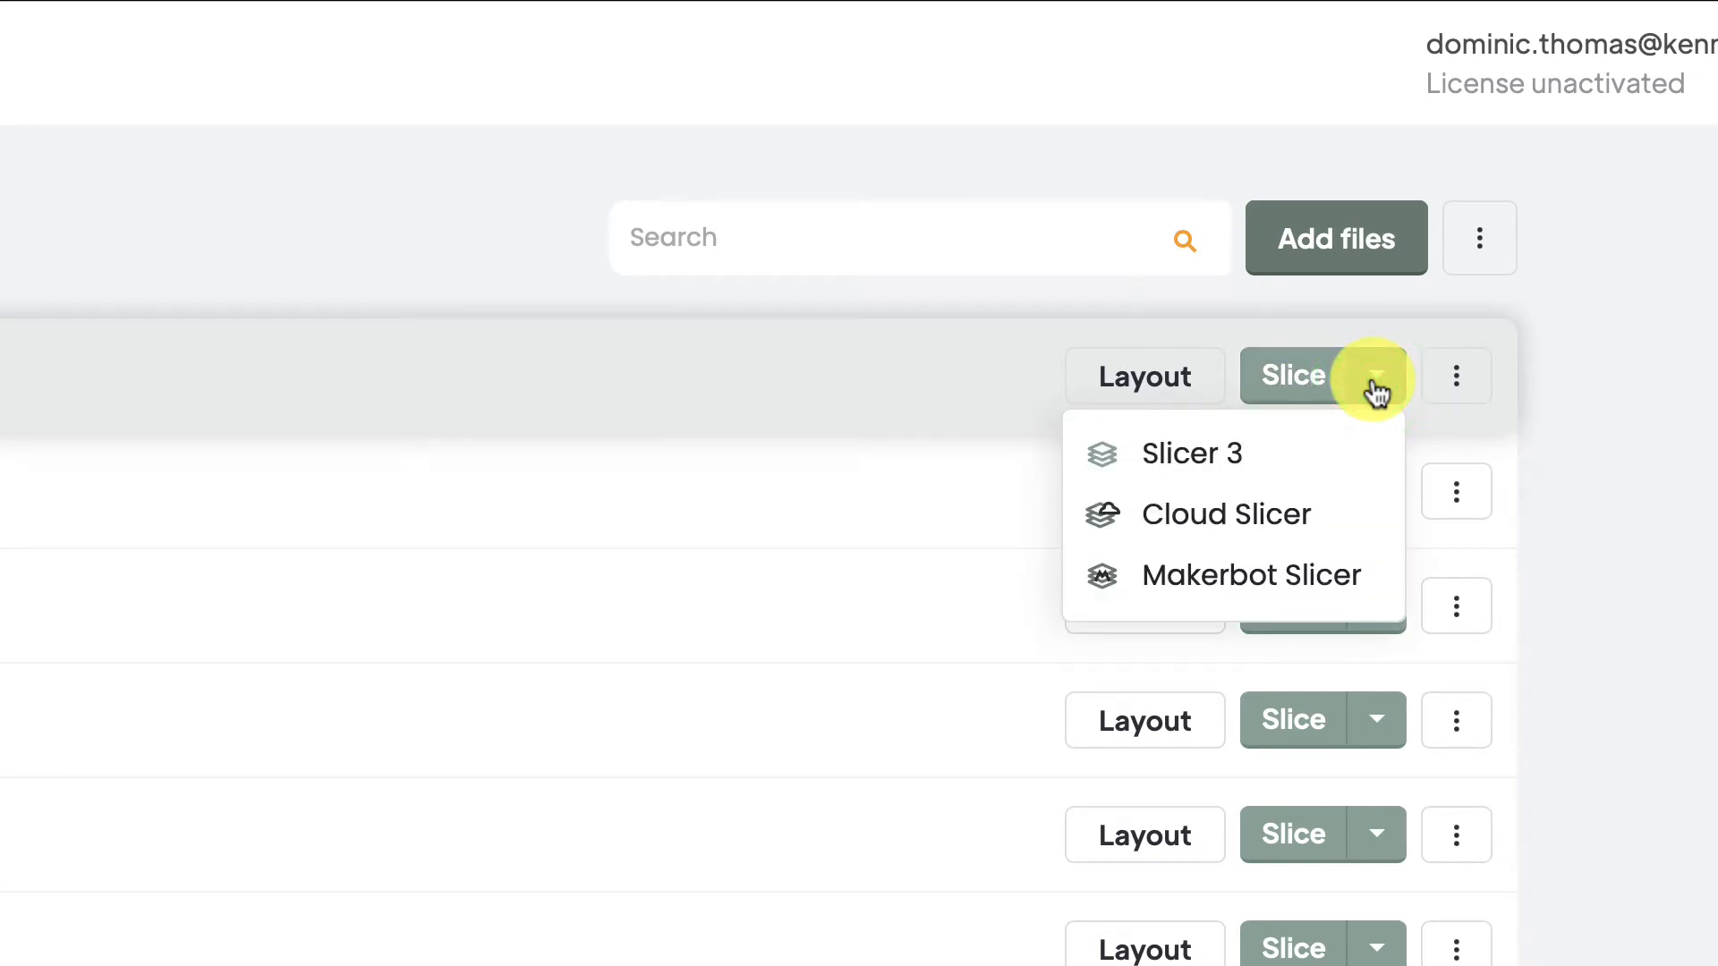
pyautogui.click(1619, 369)
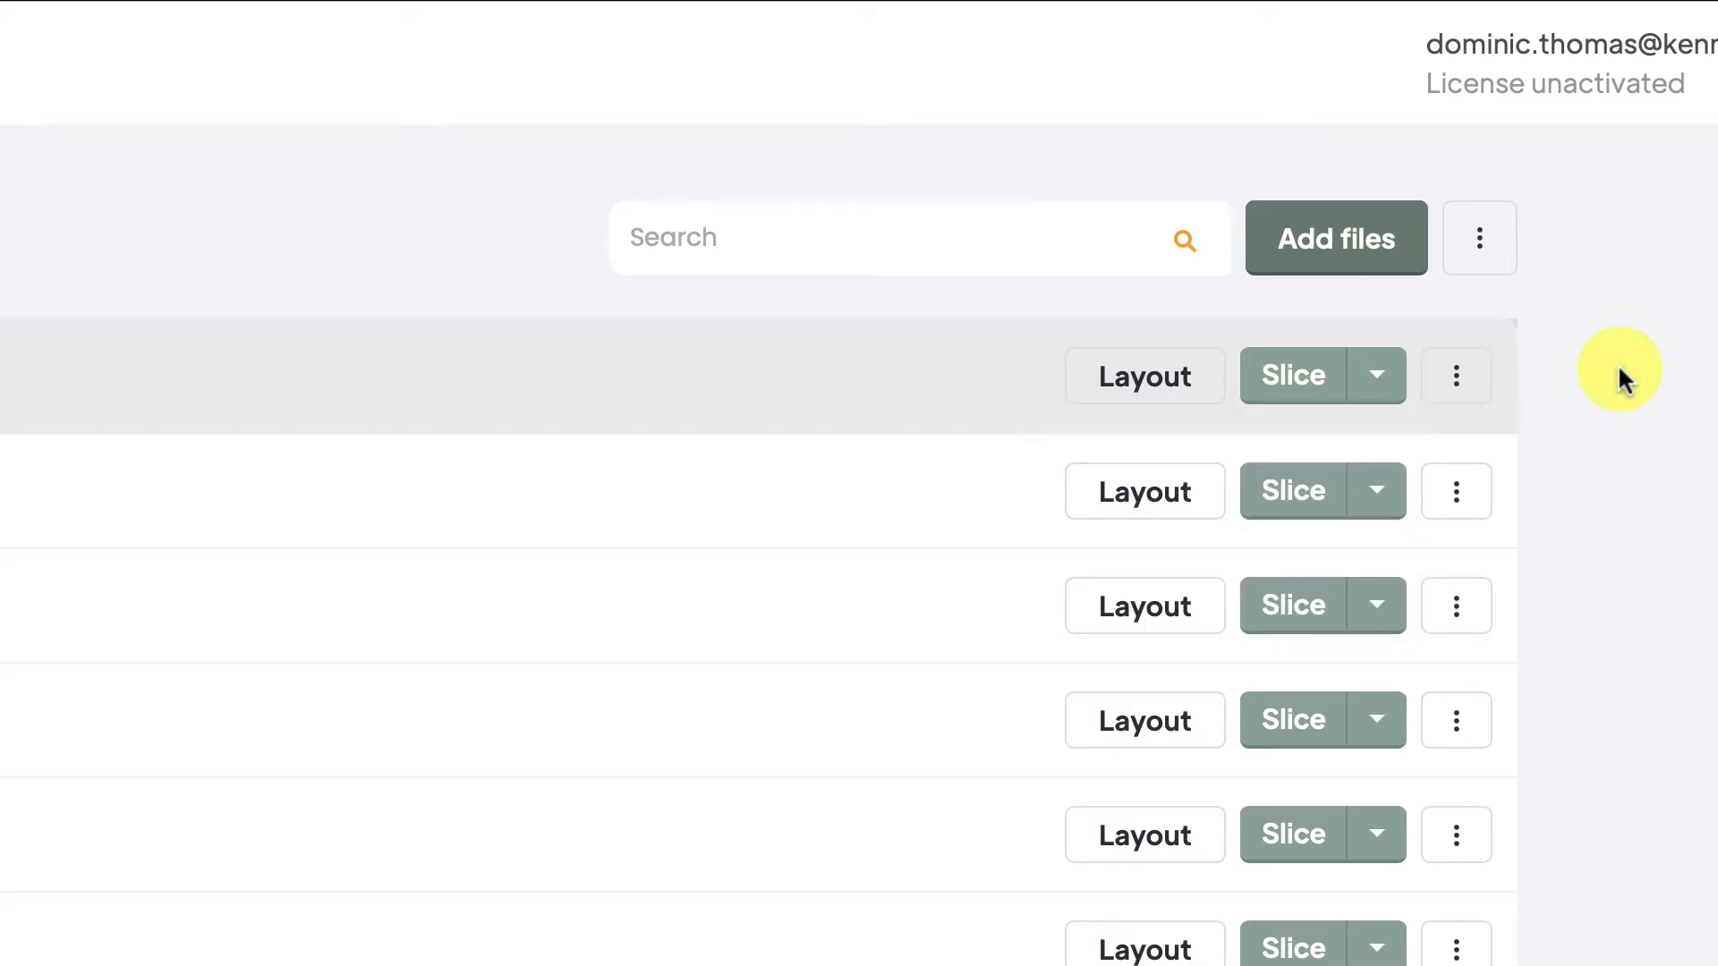
pyautogui.click(1493, 241)
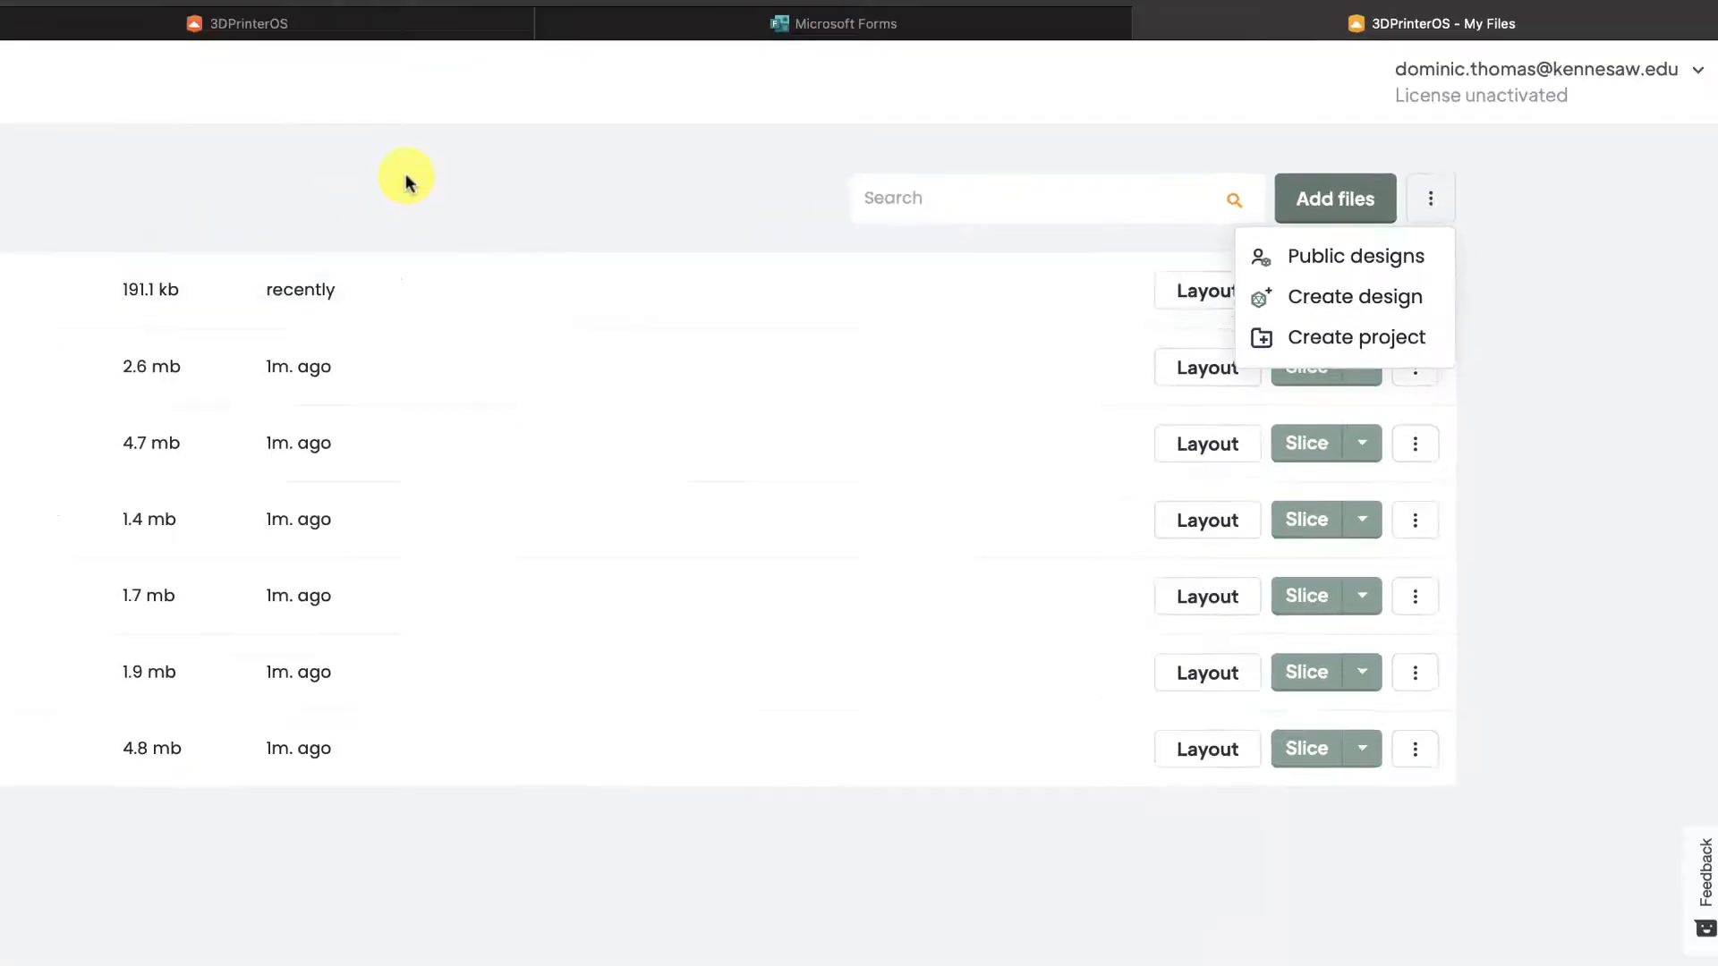
pyautogui.click(870, 149)
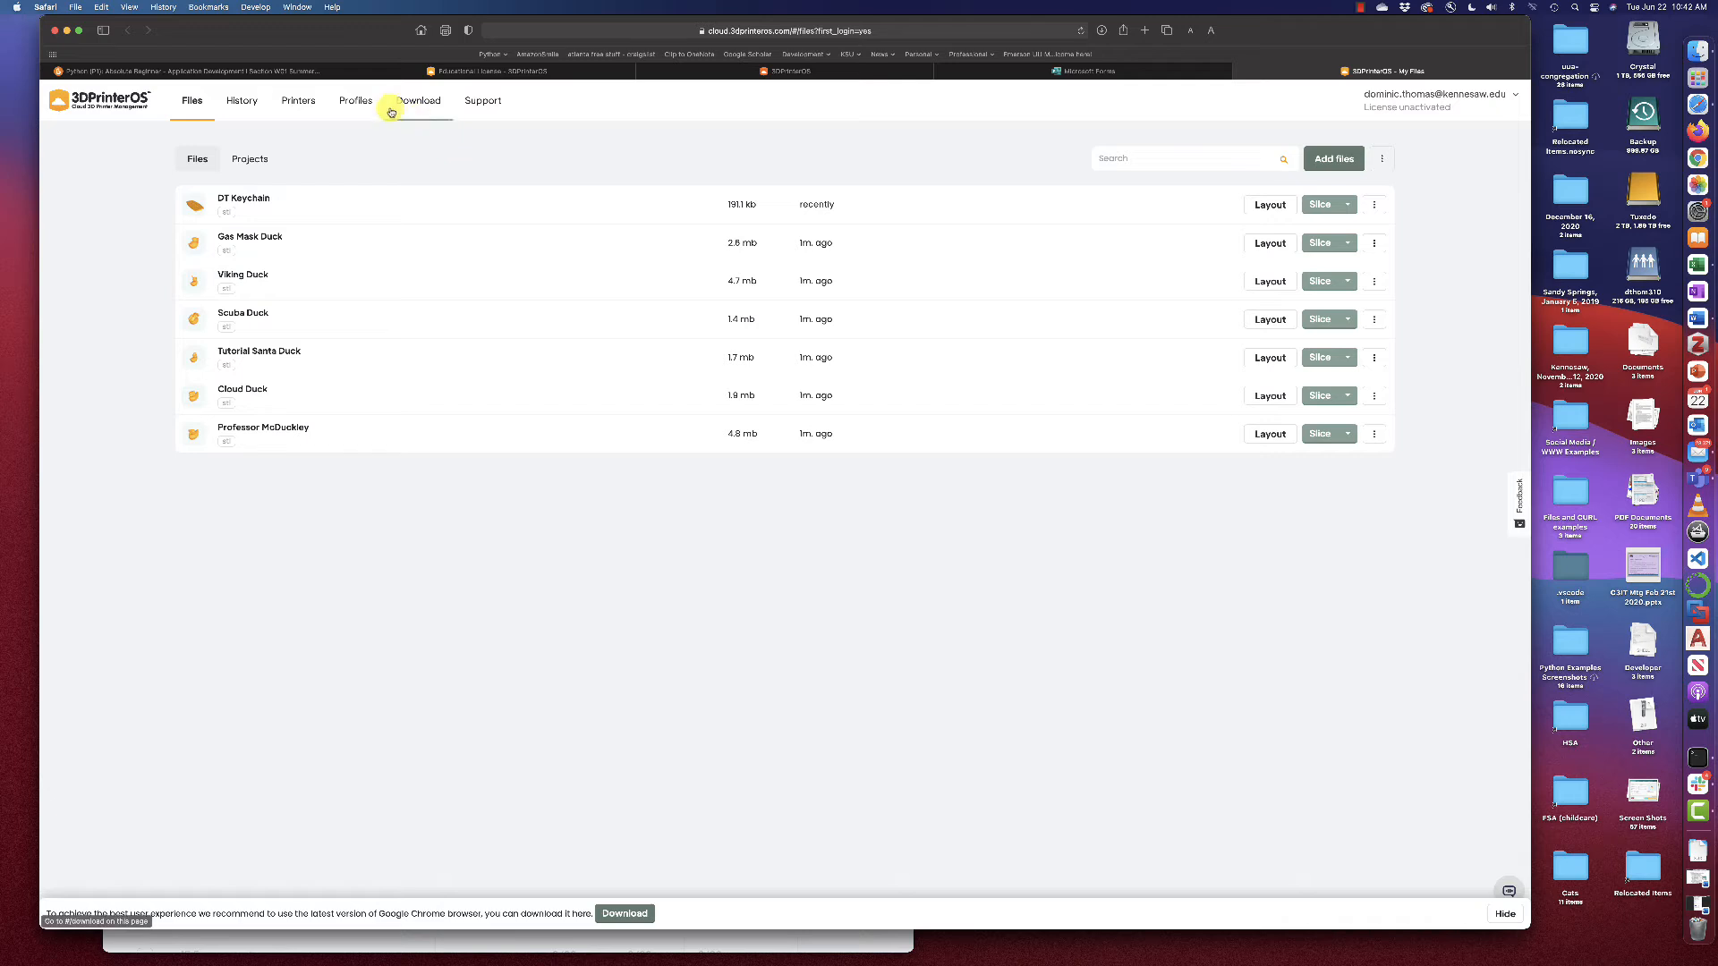
pyautogui.click(307, 102)
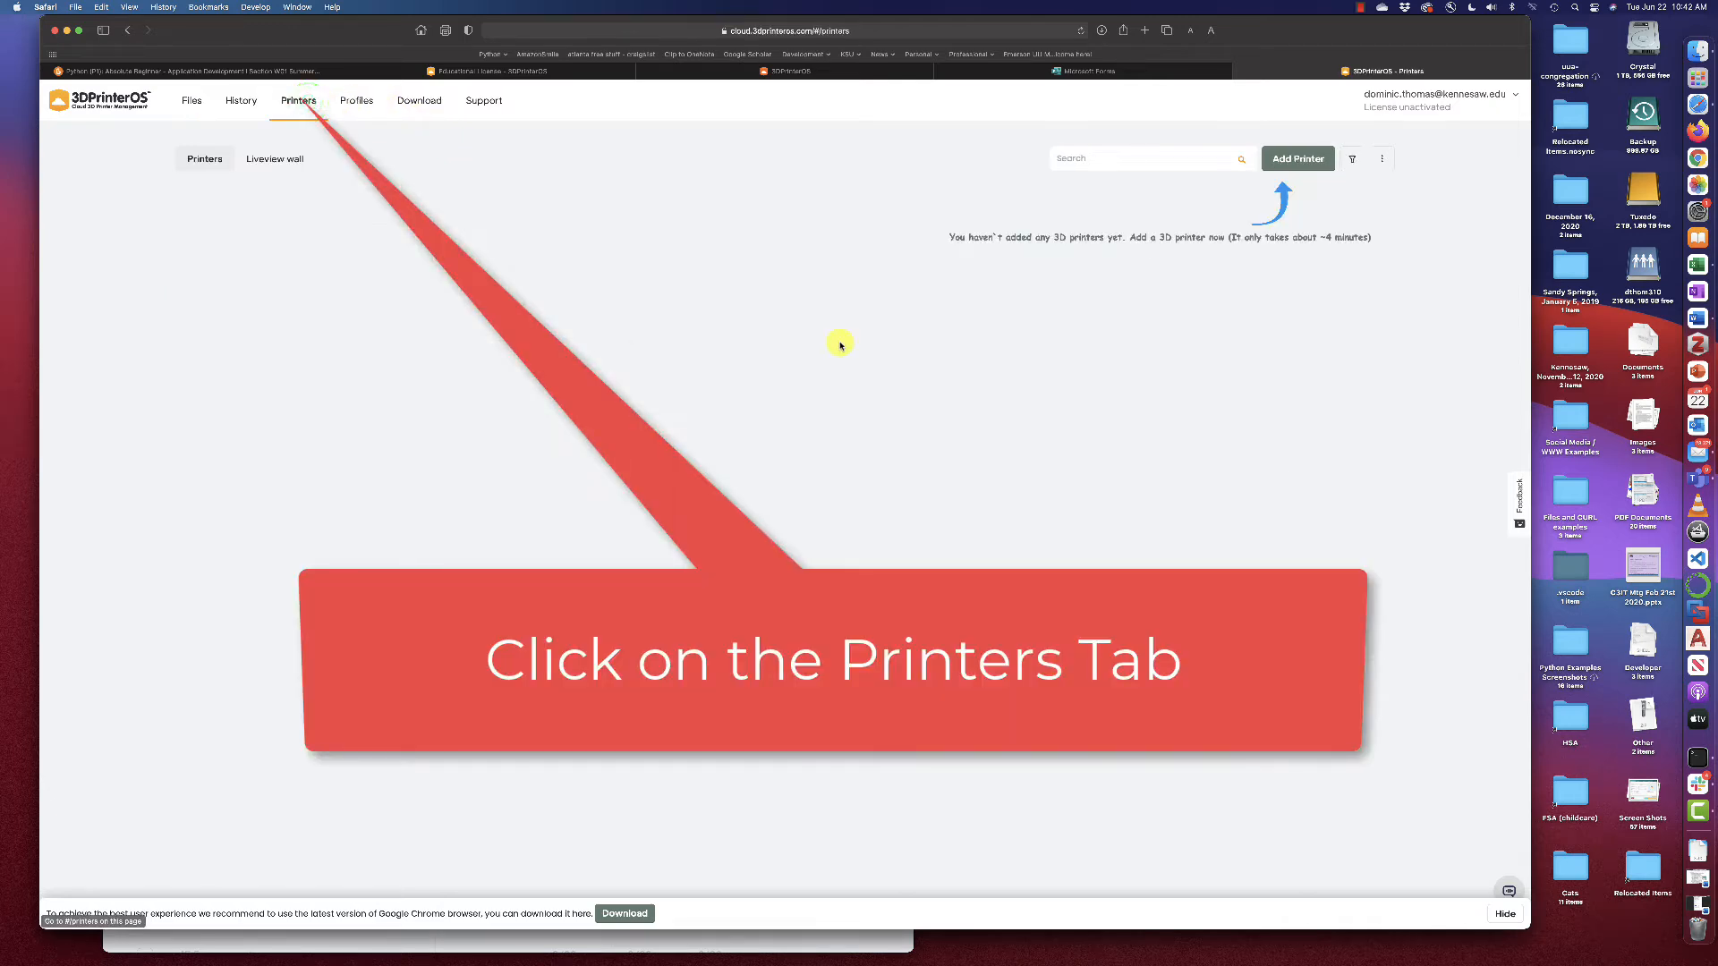
# Enter the workgroup access code and connect, adding the workgroup's Creality Ender 3 printers
pyautogui.click(1394, 162)
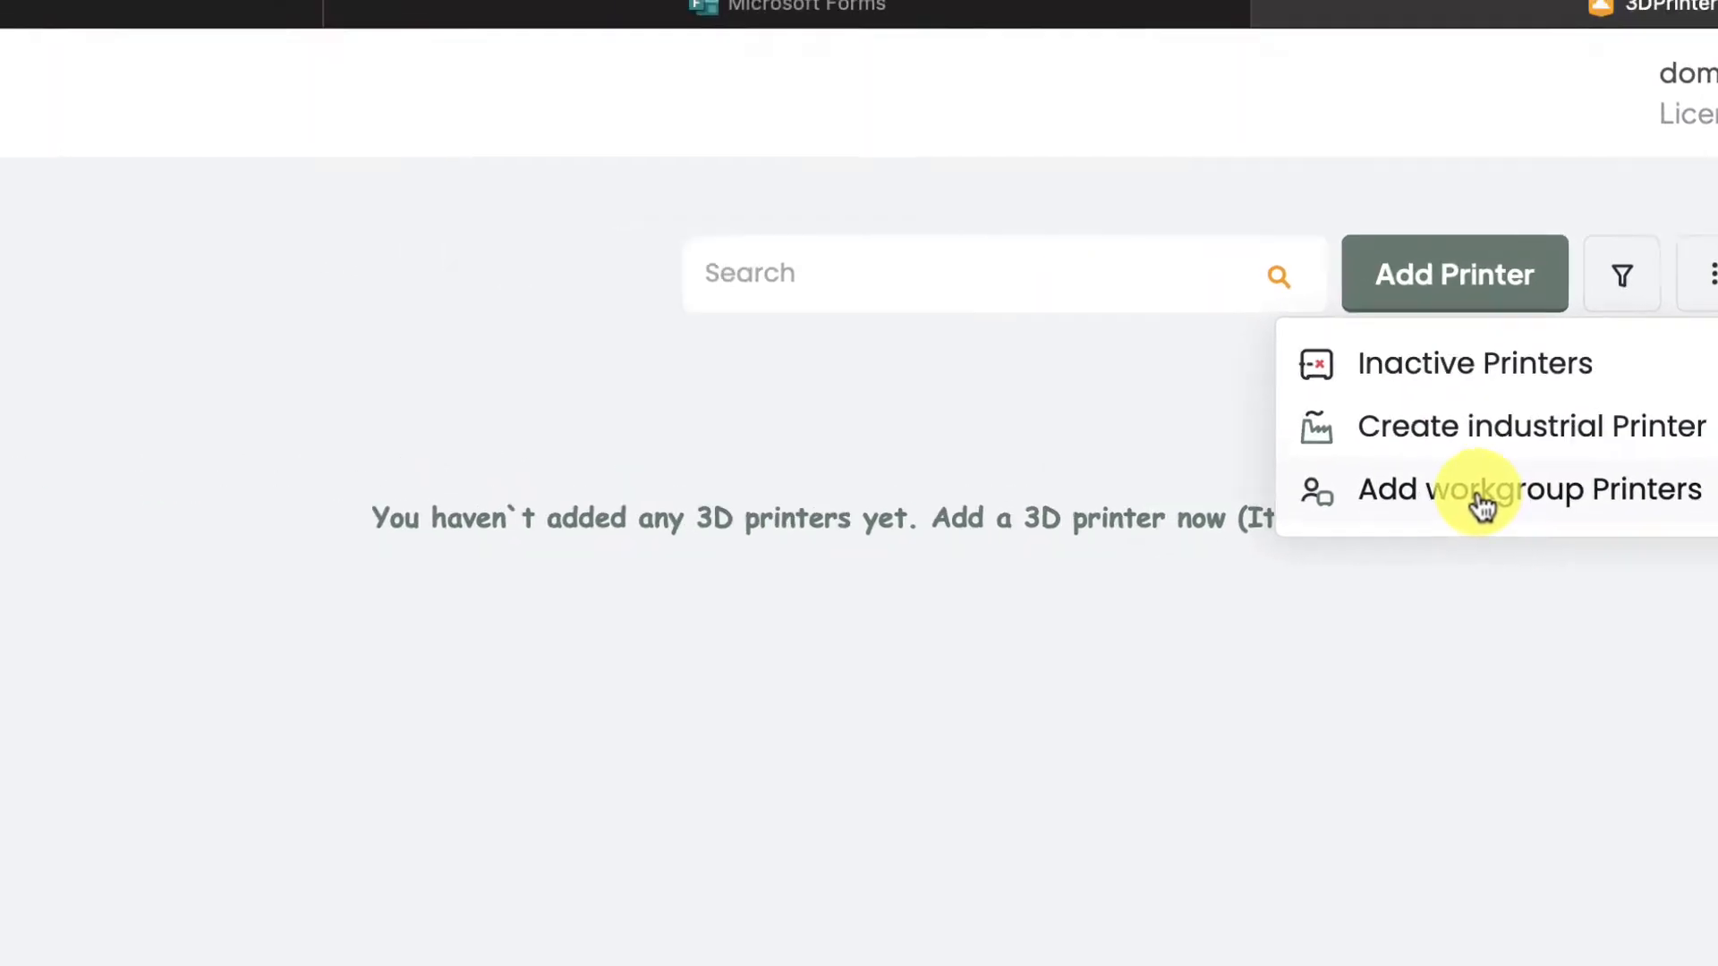
pyautogui.click(1056, 447)
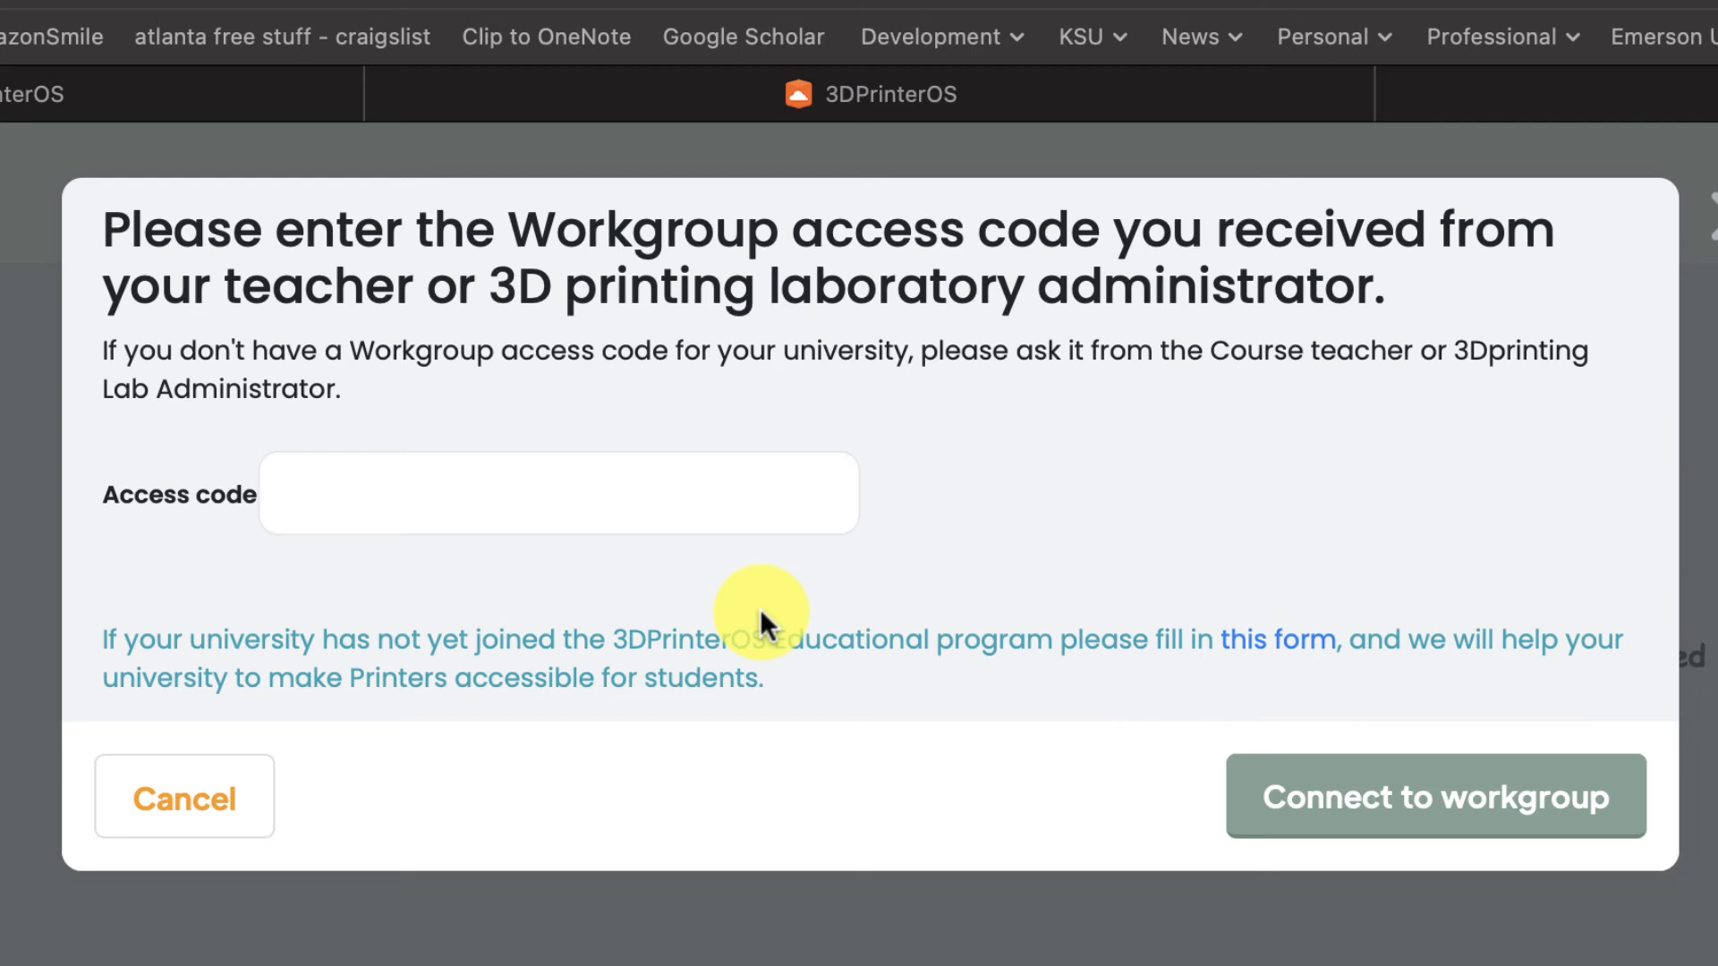
pyautogui.click(530, 494)
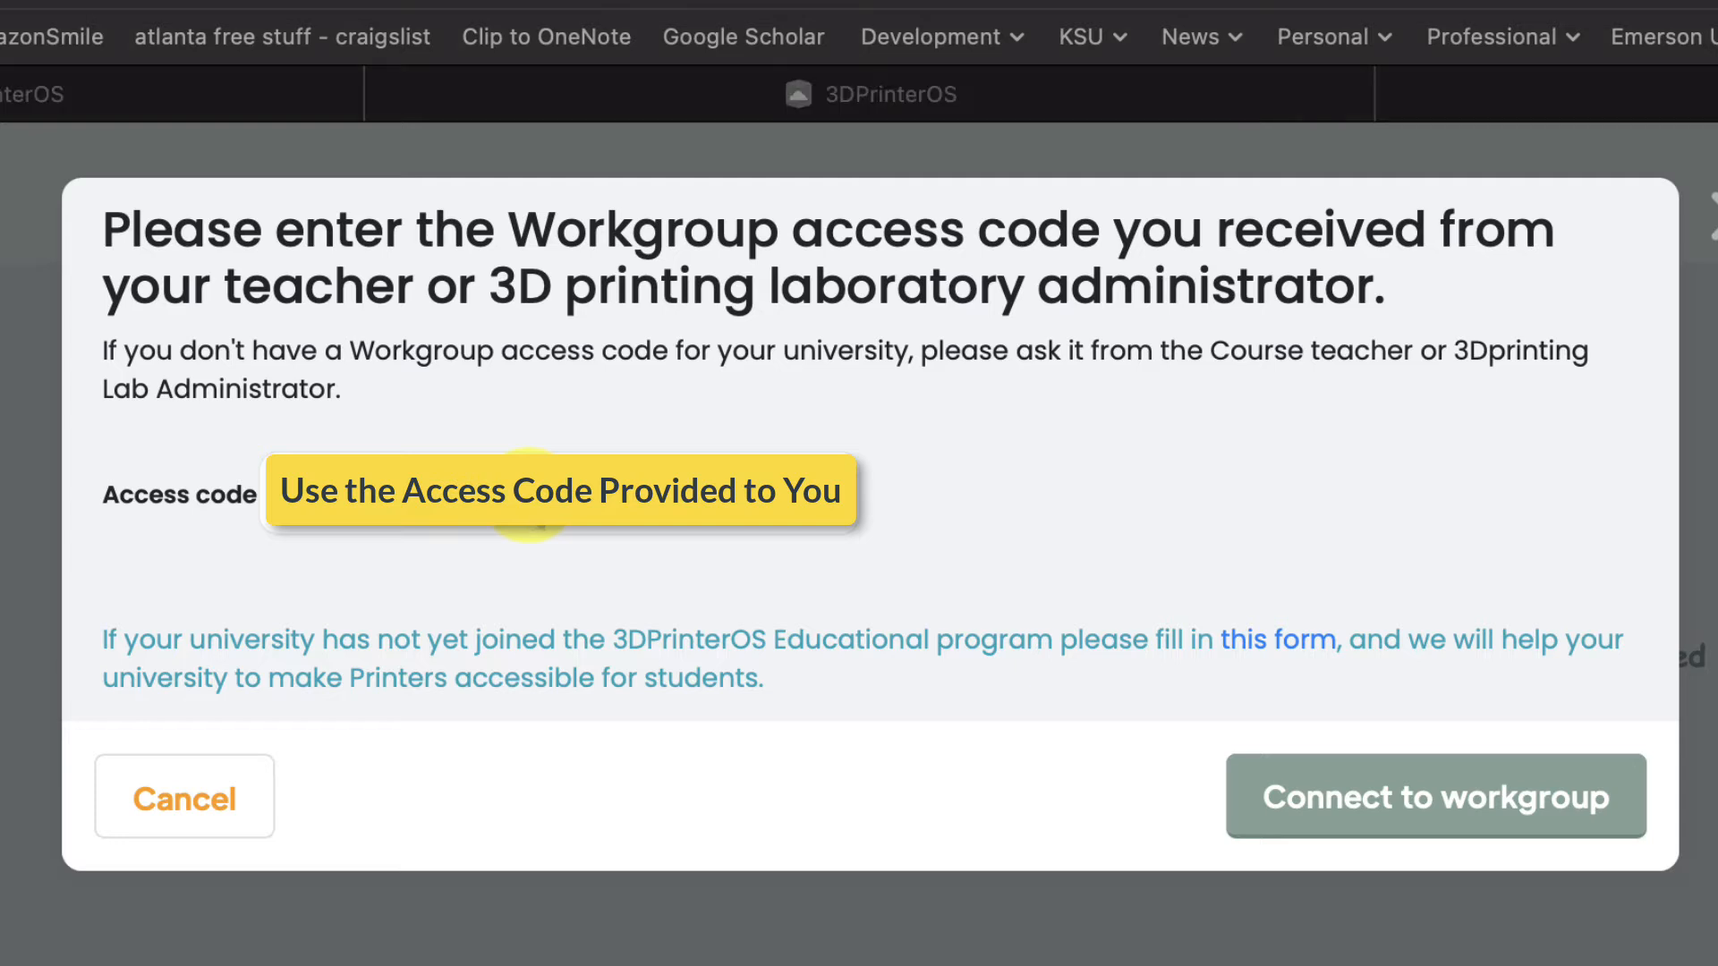
pyautogui.click(507, 495)
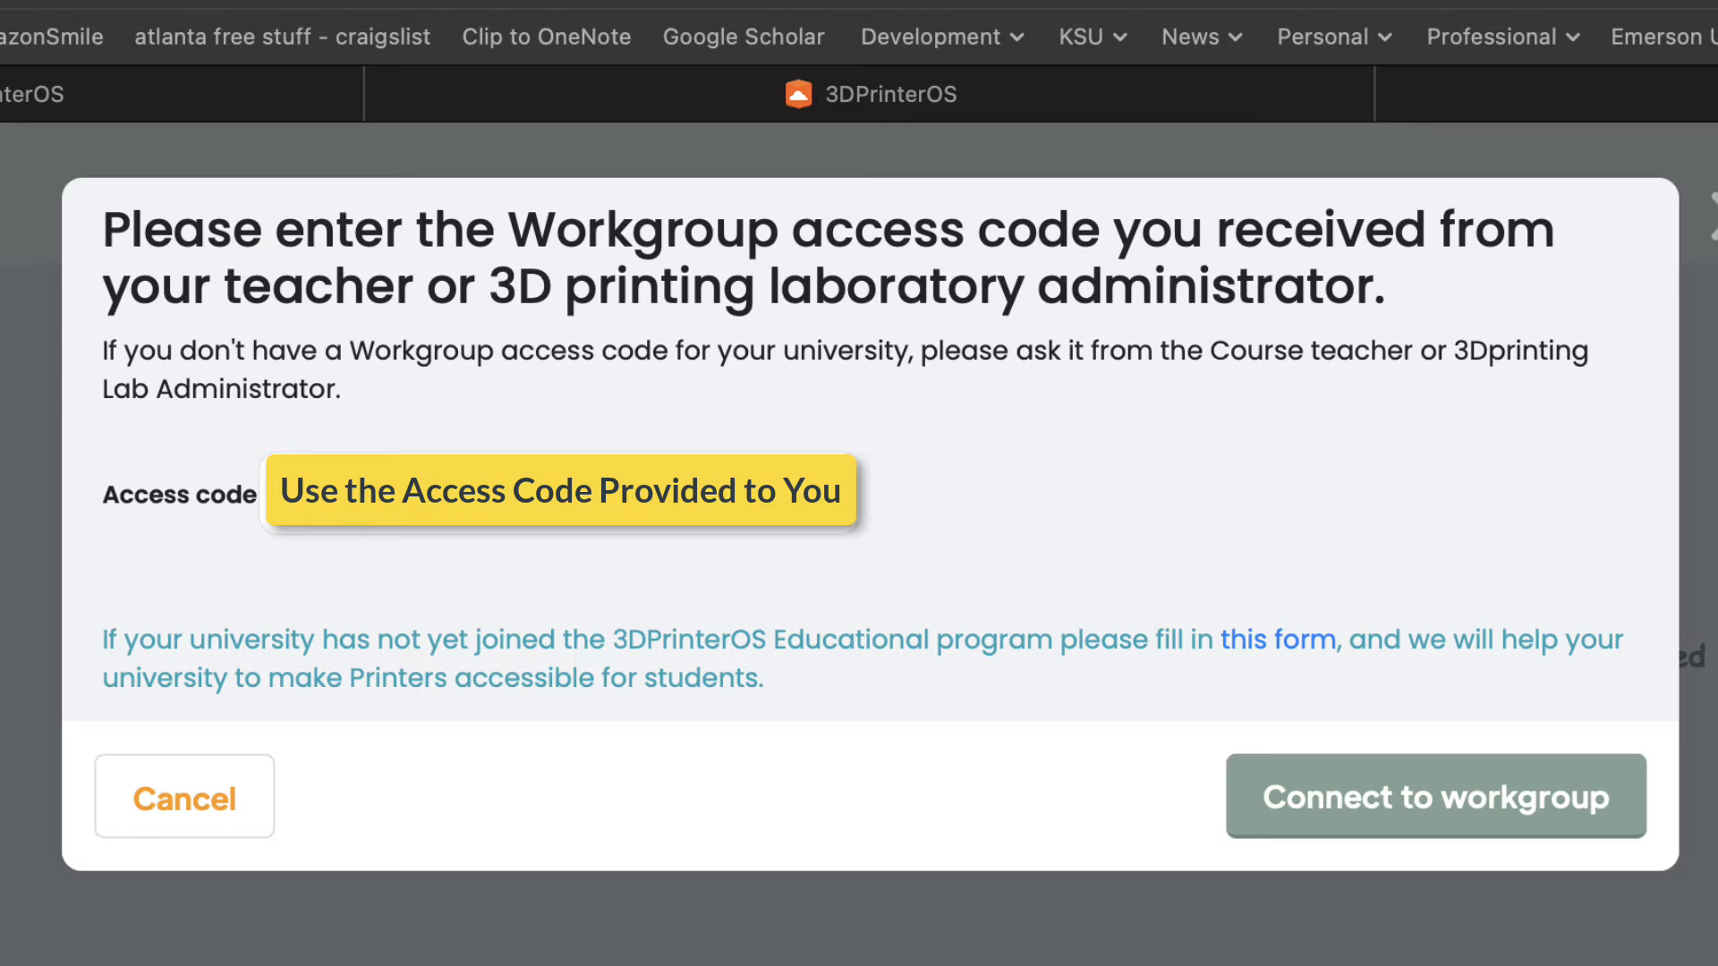
pyautogui.click(1390, 803)
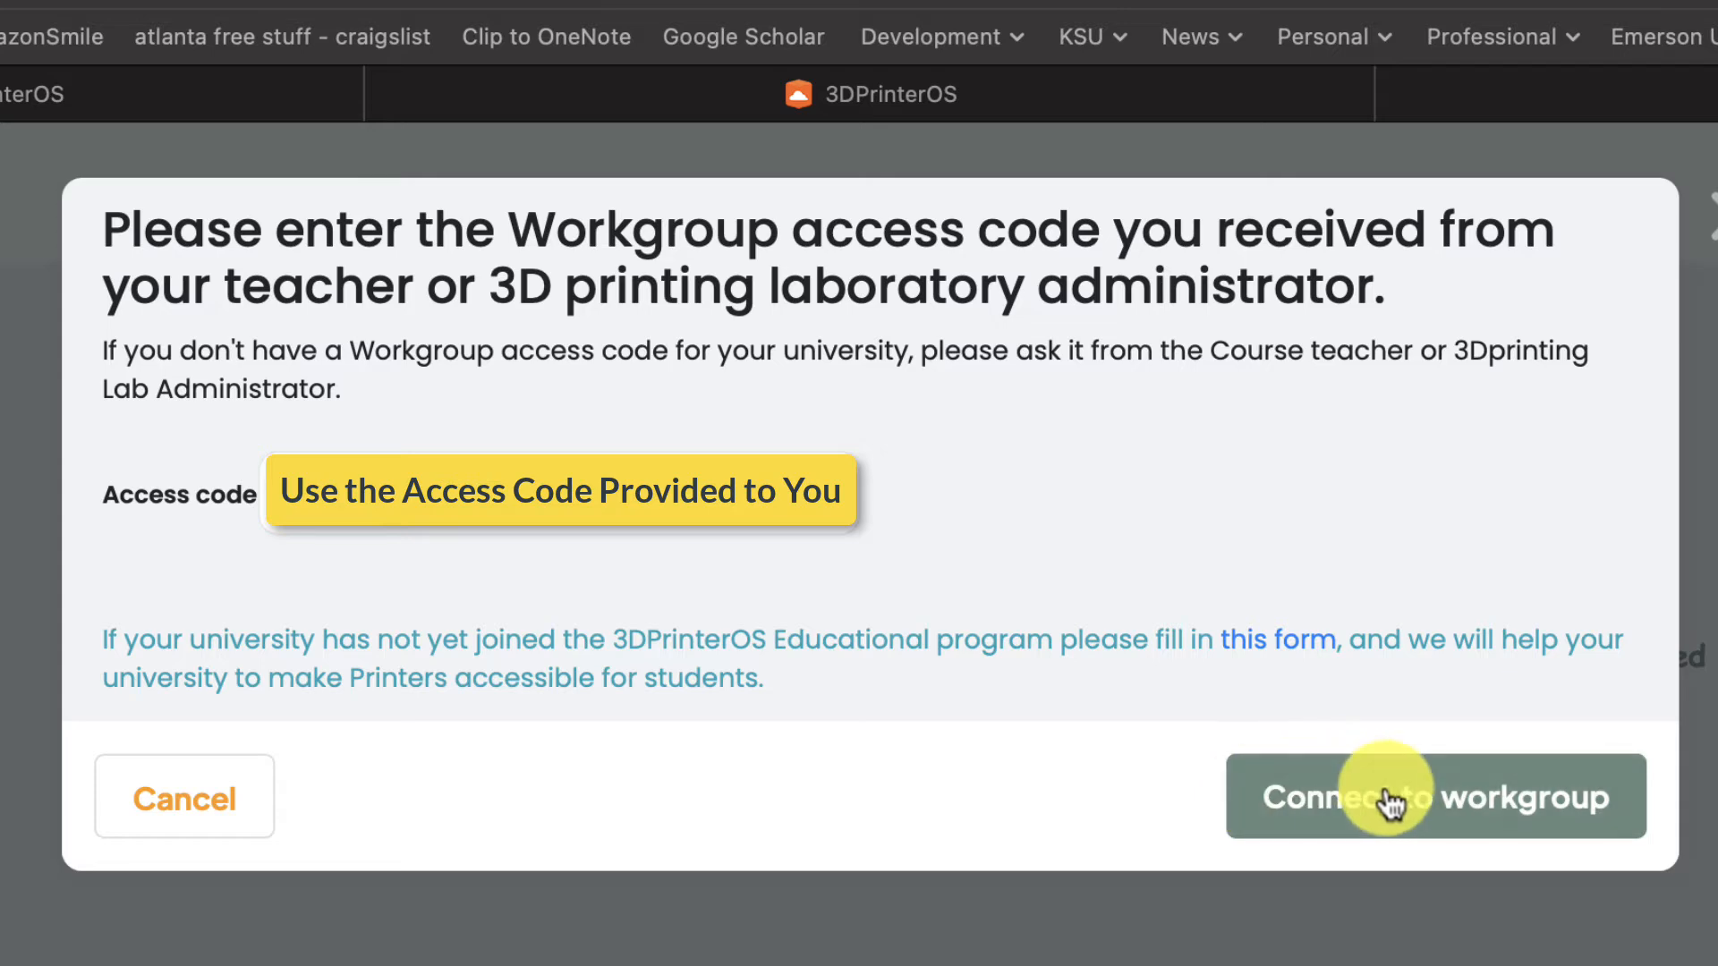
pyautogui.click(1390, 799)
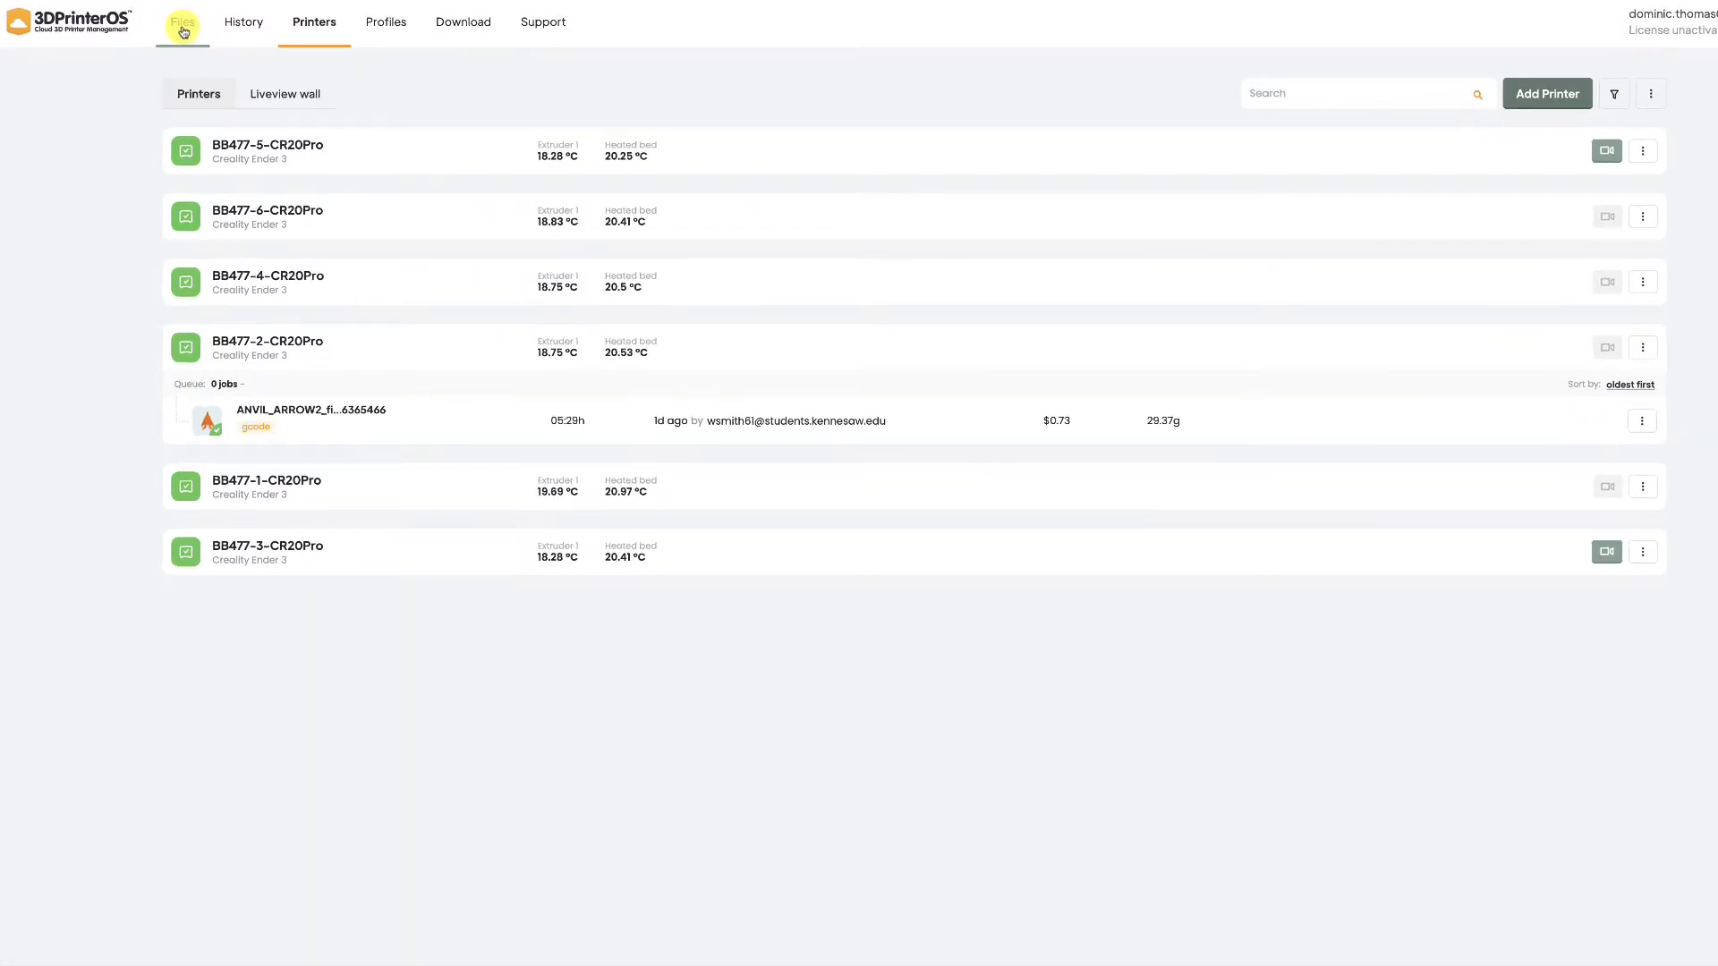
# Open the slicer settings for DT Keychain from the Files list
pyautogui.click(184, 30)
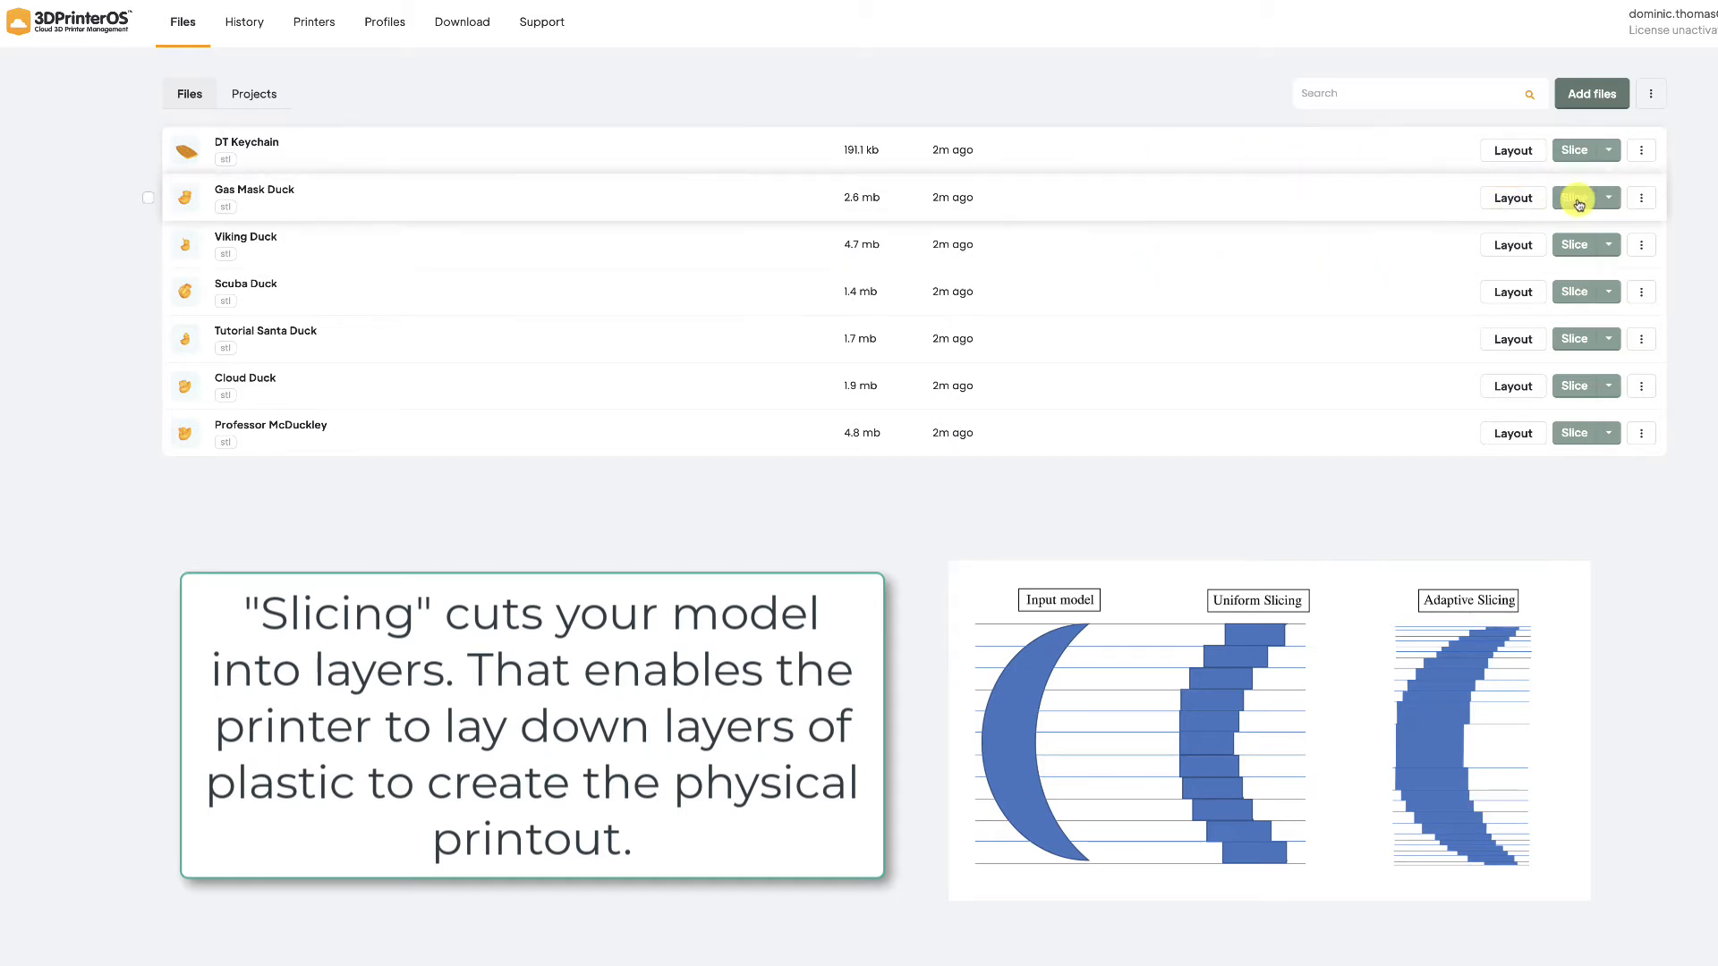
pyautogui.click(1582, 152)
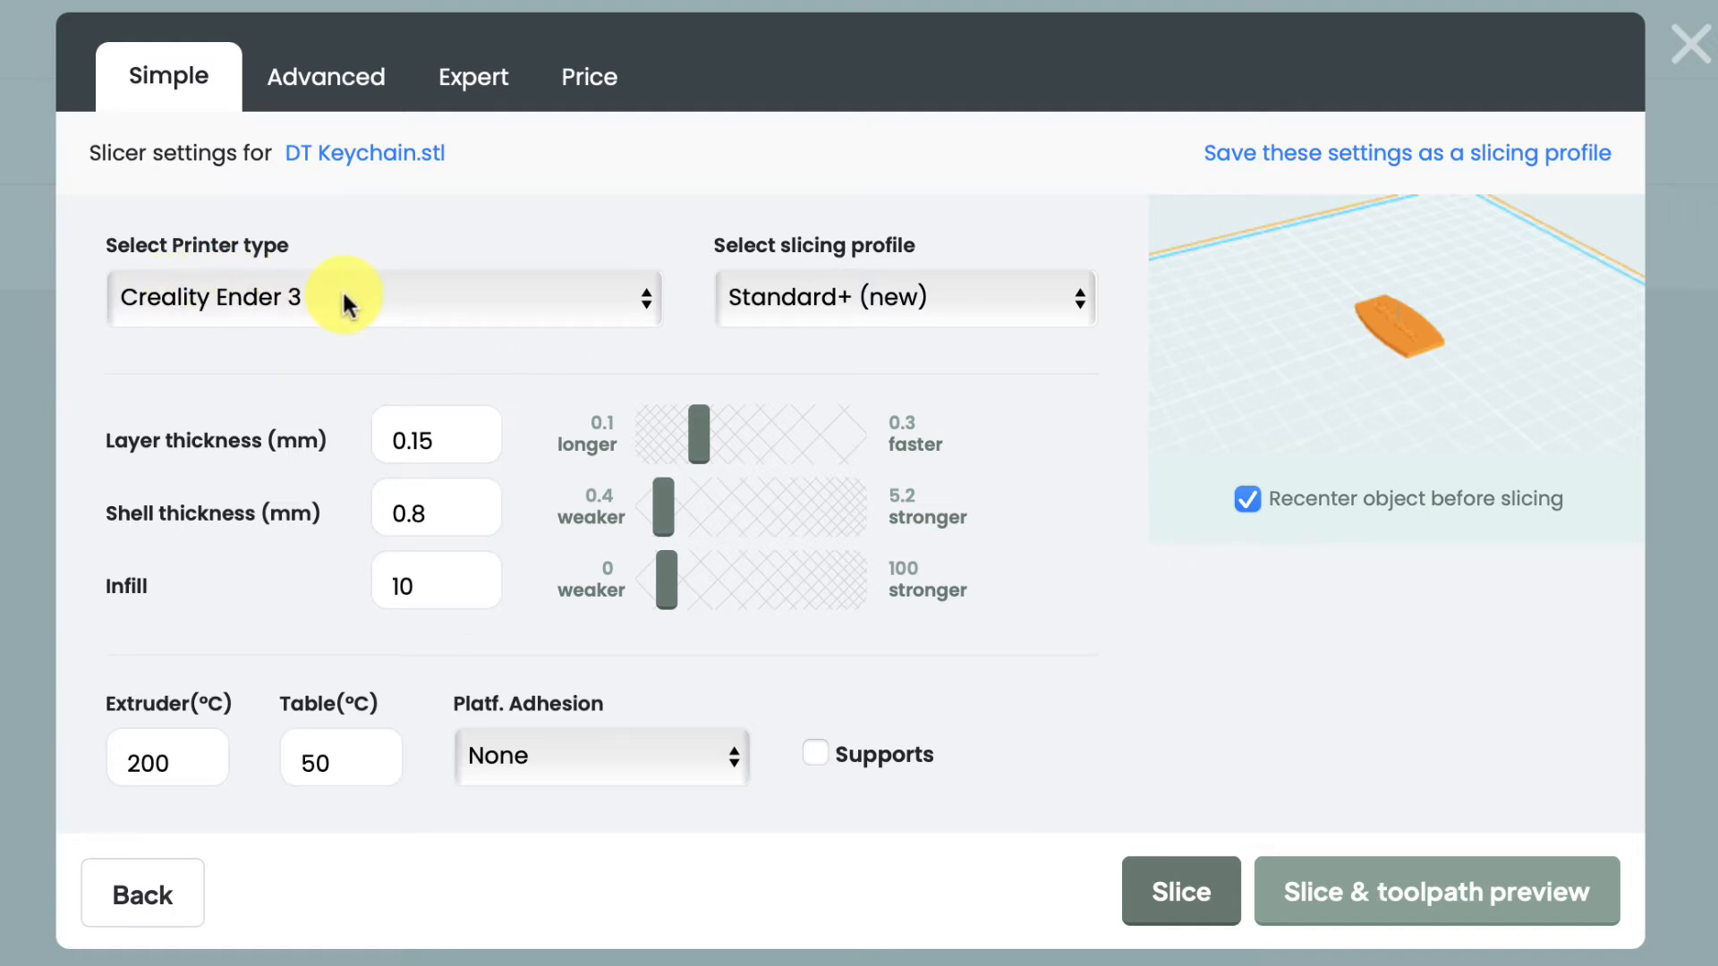
# Keep the Standard+ (new) profile and set extruder to 210 °C and table to 60 °C
pyautogui.click(823, 300)
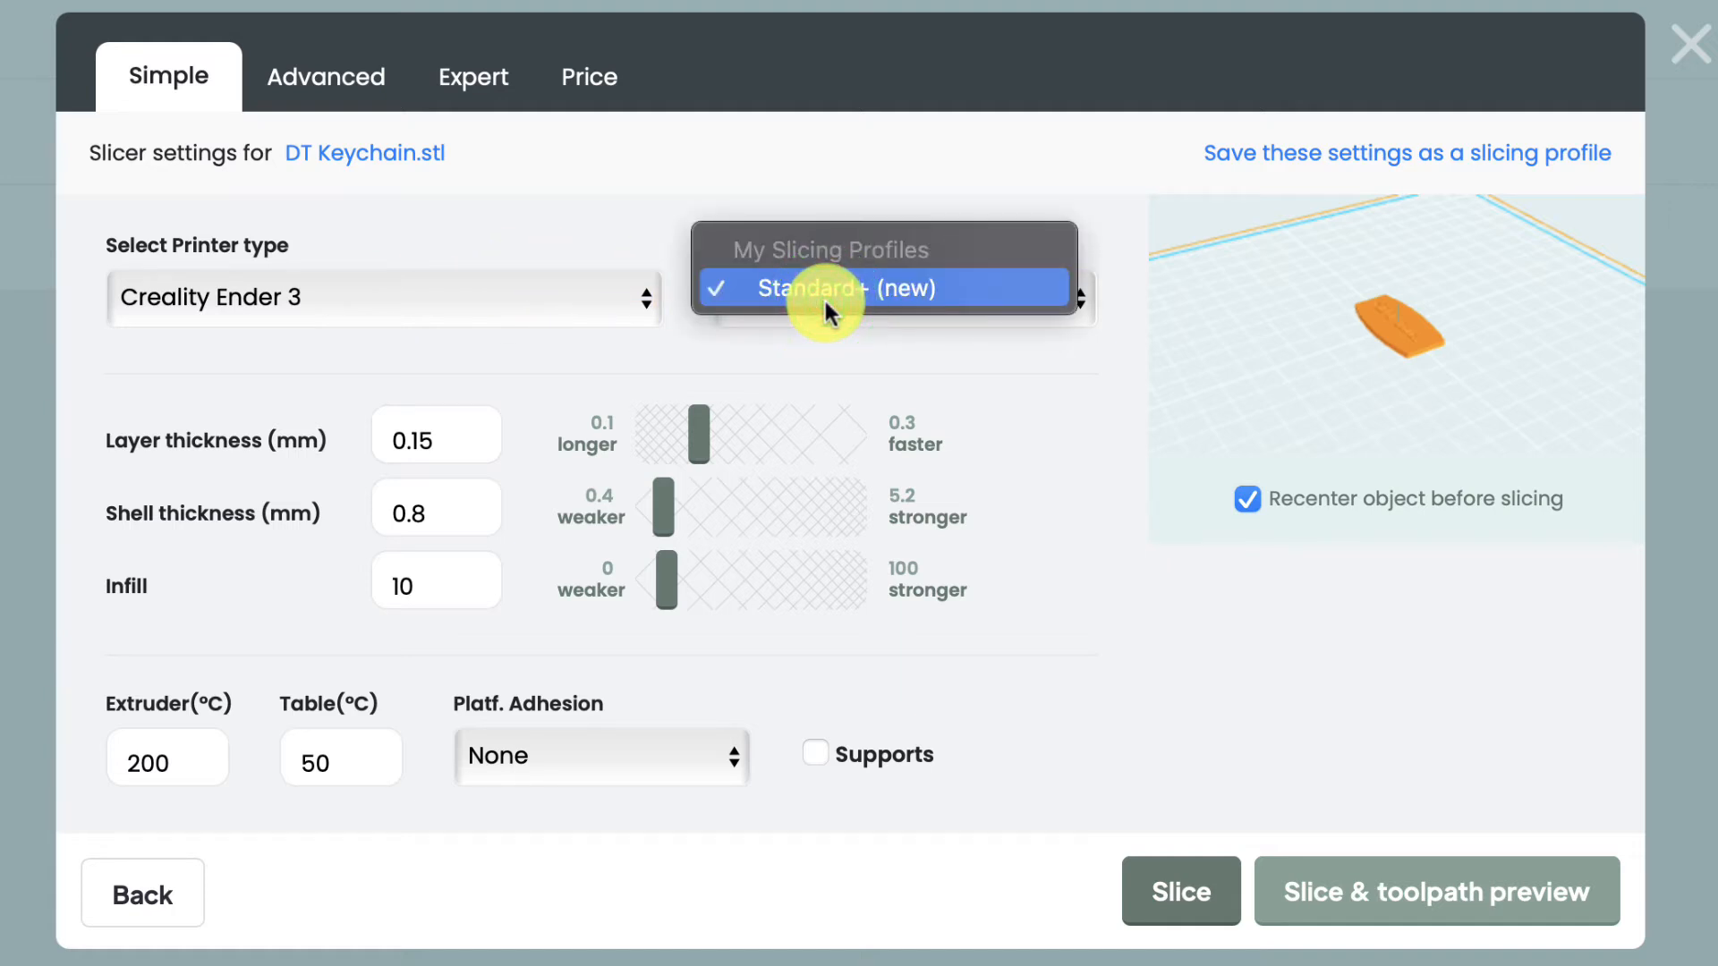
pyautogui.click(948, 153)
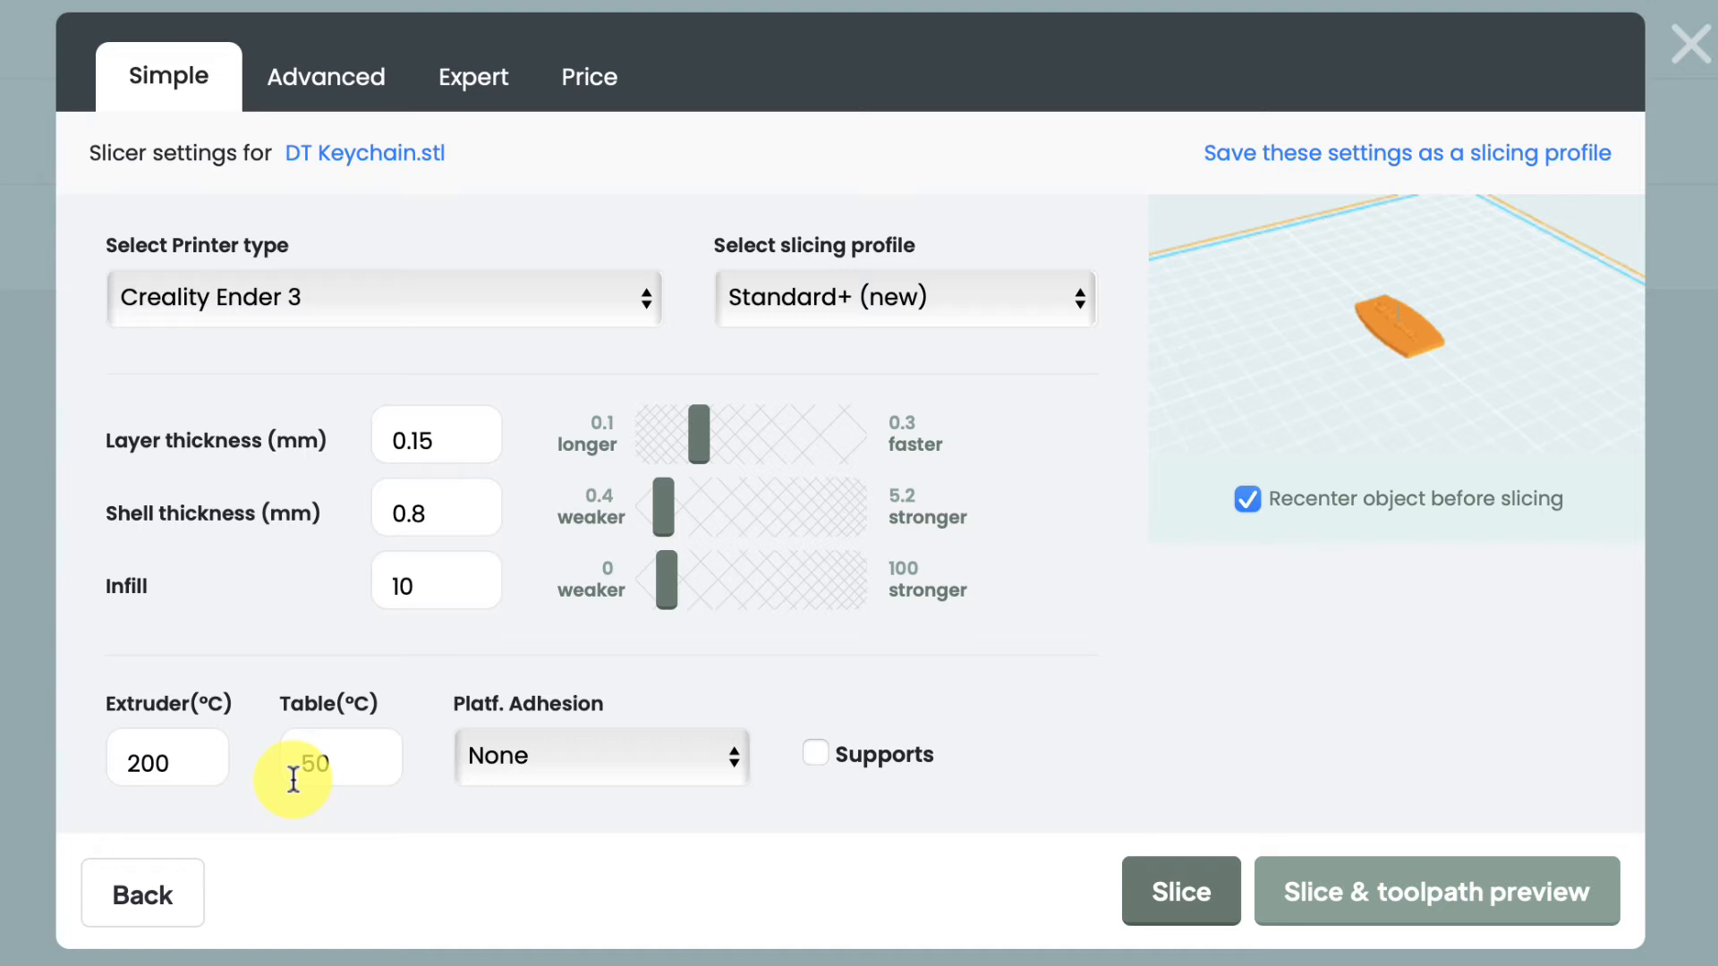
pyautogui.rightClick(168, 756)
pyautogui.click(165, 759)
pyautogui.click(153, 760)
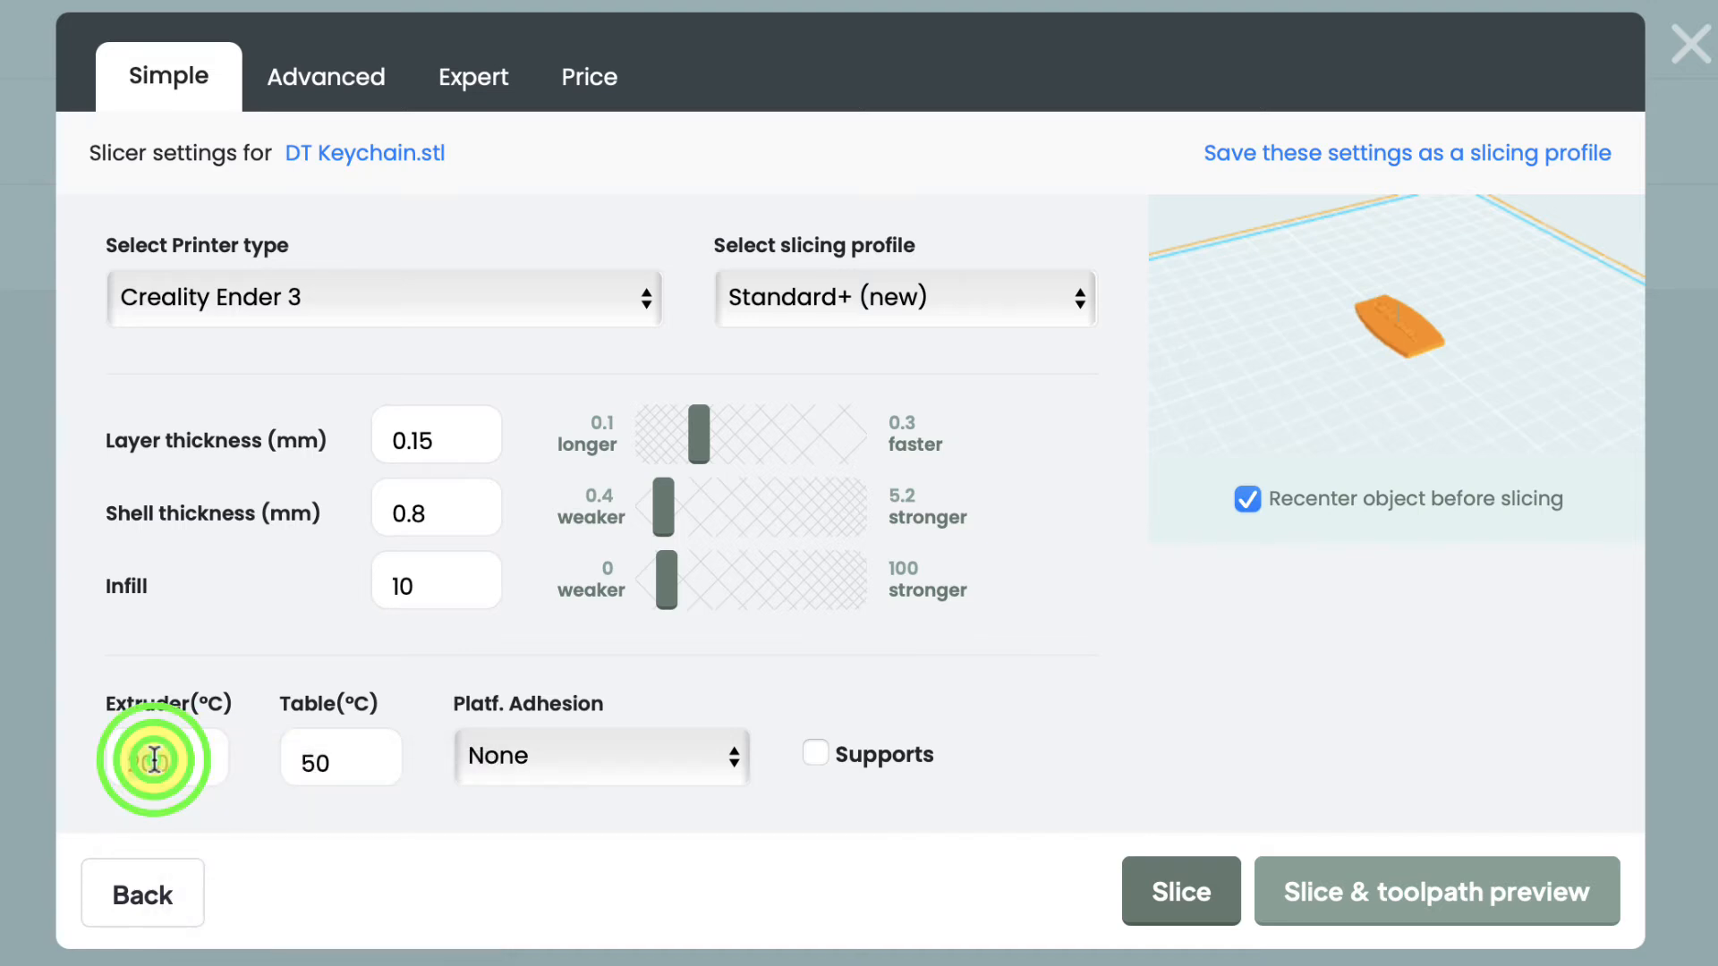
pyautogui.press('super+a')
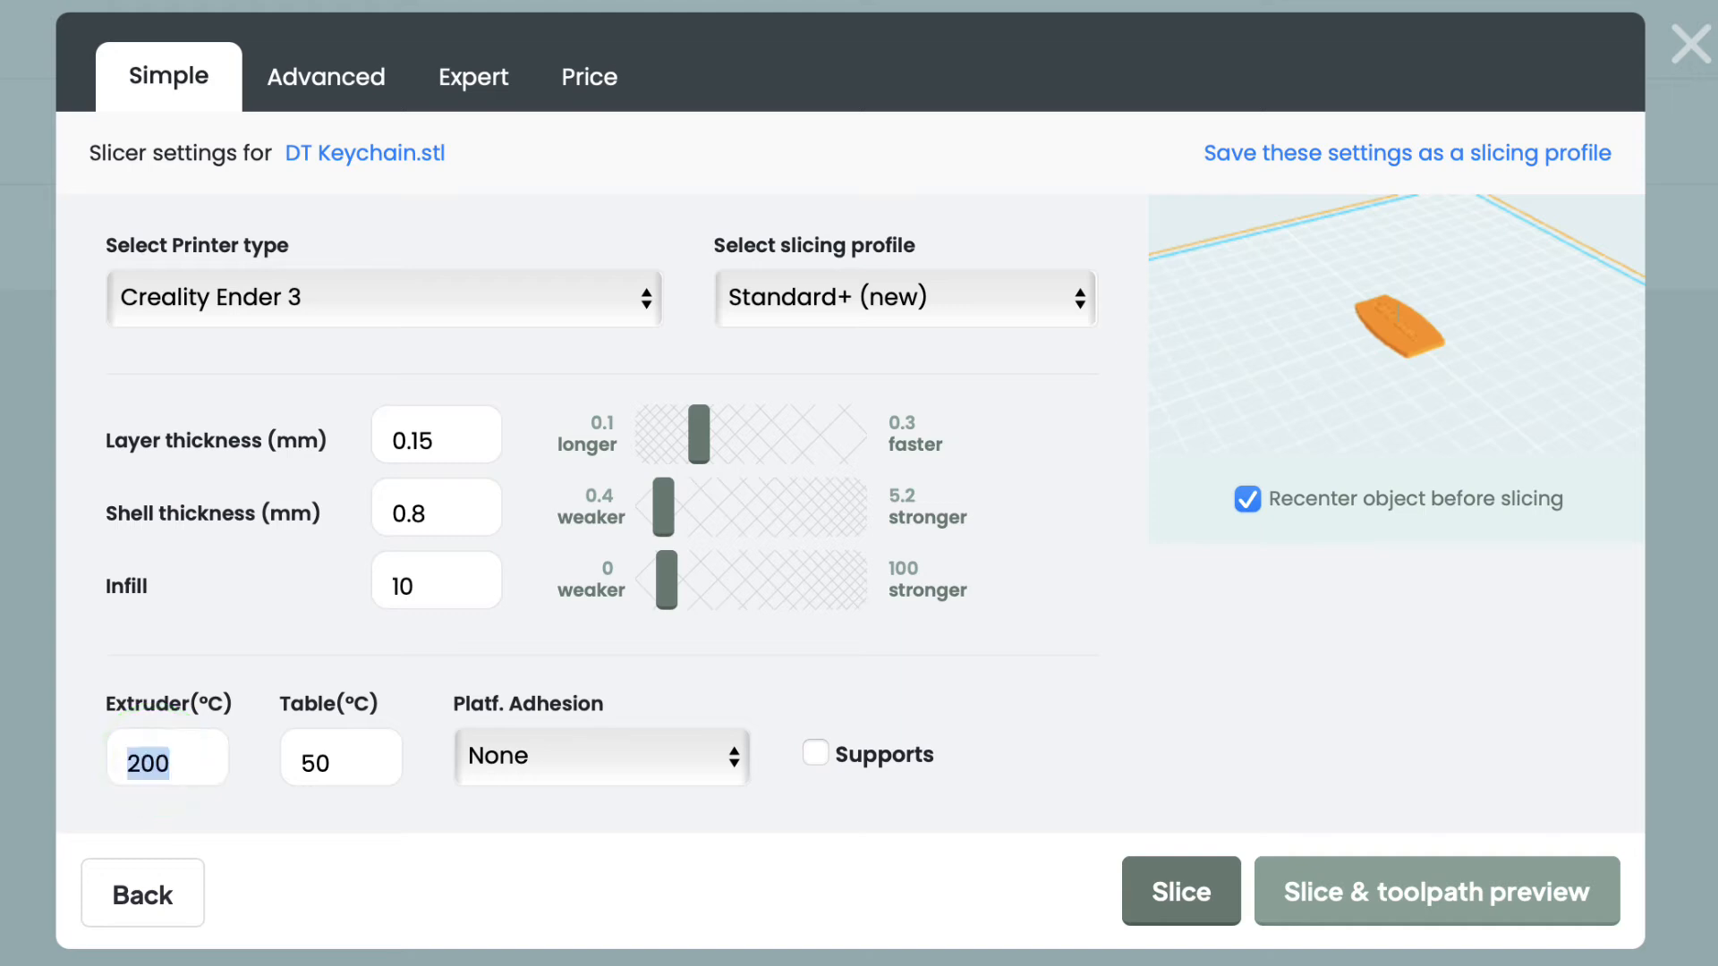
pyautogui.write('210')
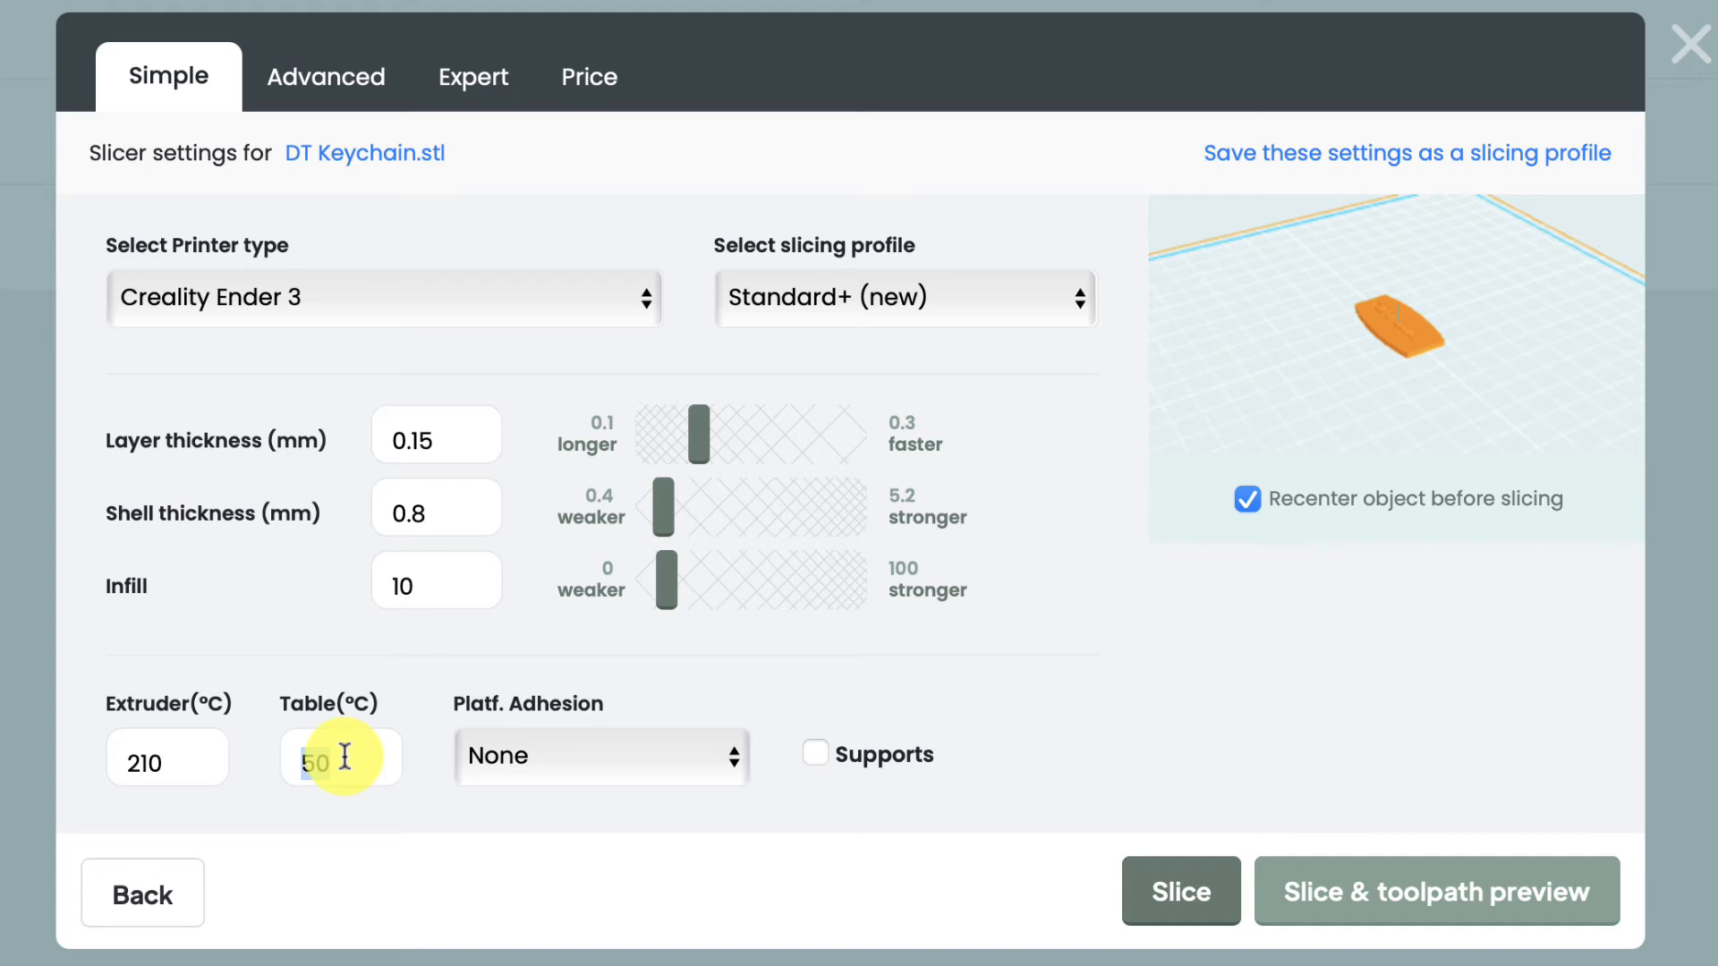
pyautogui.write('60')
# Leave supports off and set shell thickness 2 mm, layer thickness 0.1 mm, infill 33
pyautogui.moveTo(1423, 306); pyautogui.dragTo(1414, 353)
pyautogui.click(834, 746)
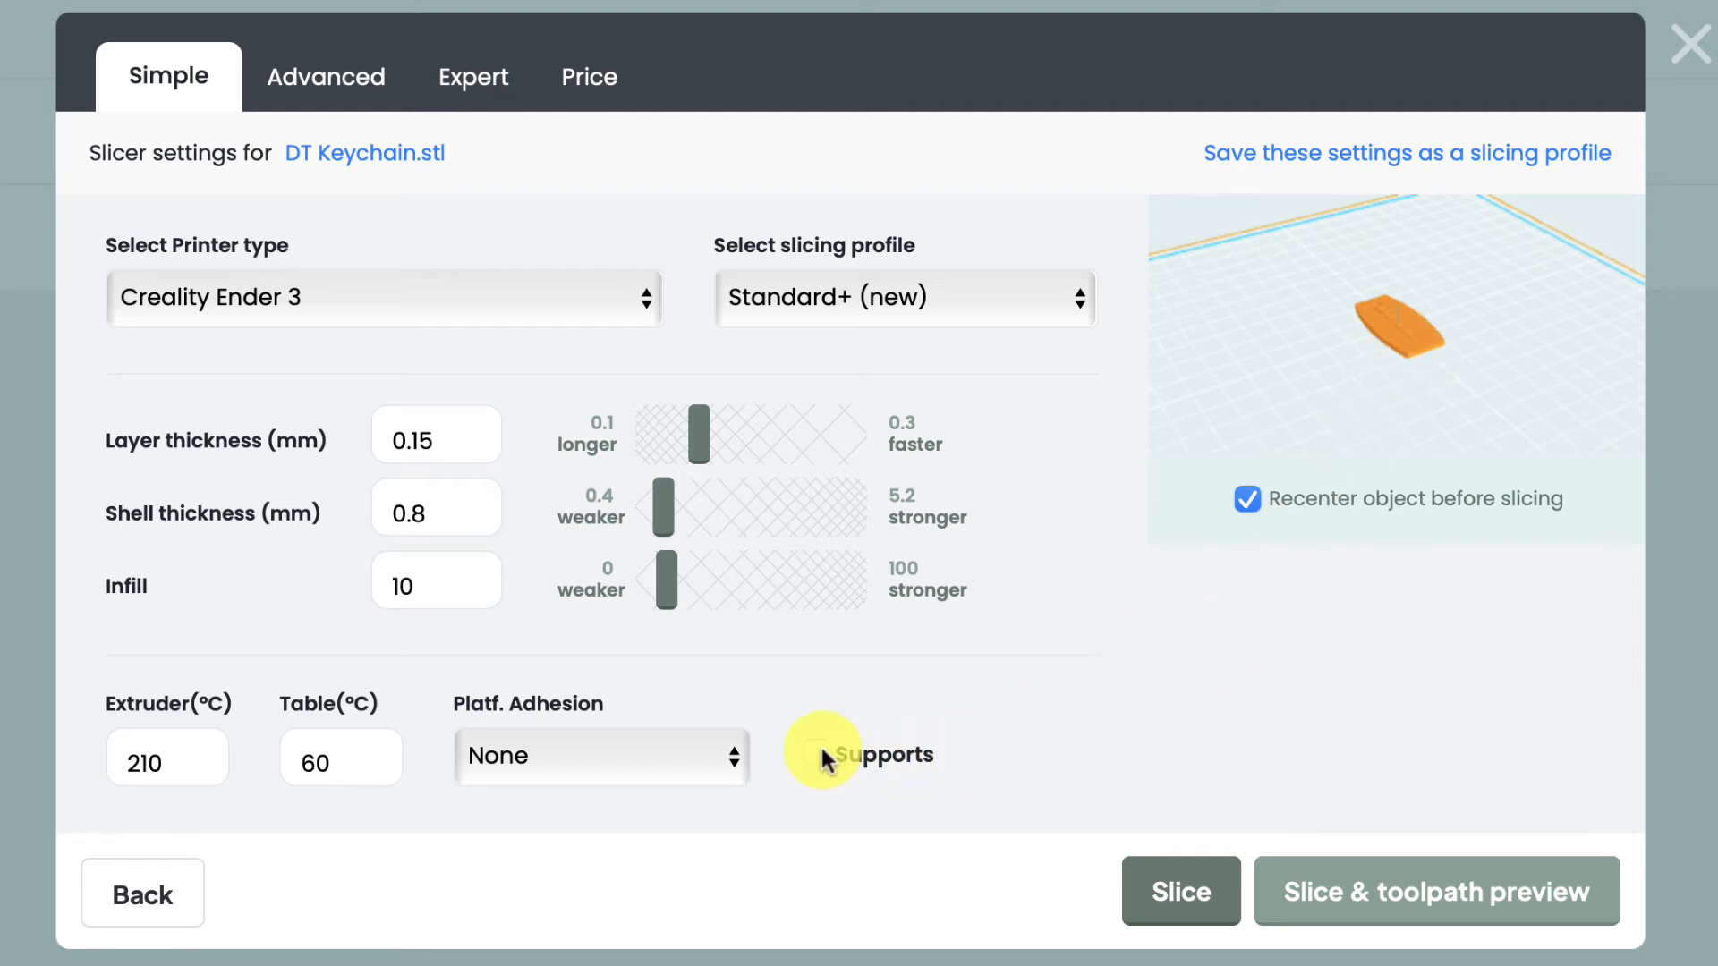
pyautogui.click(818, 756)
pyautogui.click(818, 756)
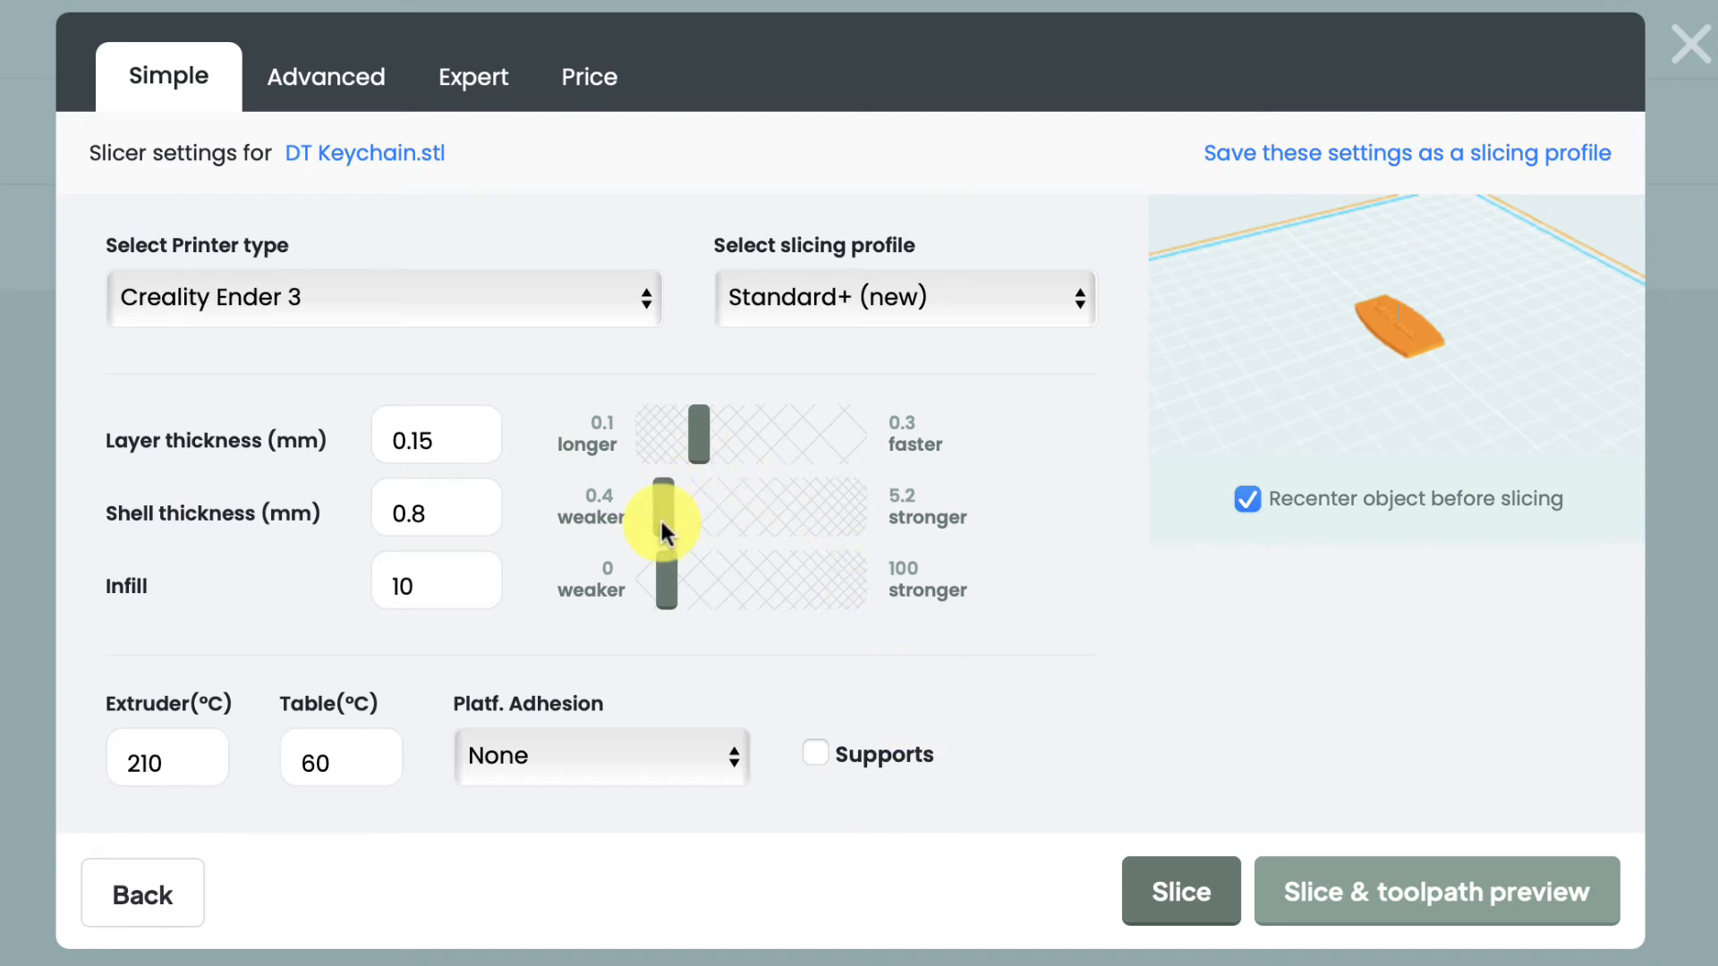
pyautogui.moveTo(662, 523); pyautogui.dragTo(729, 528)
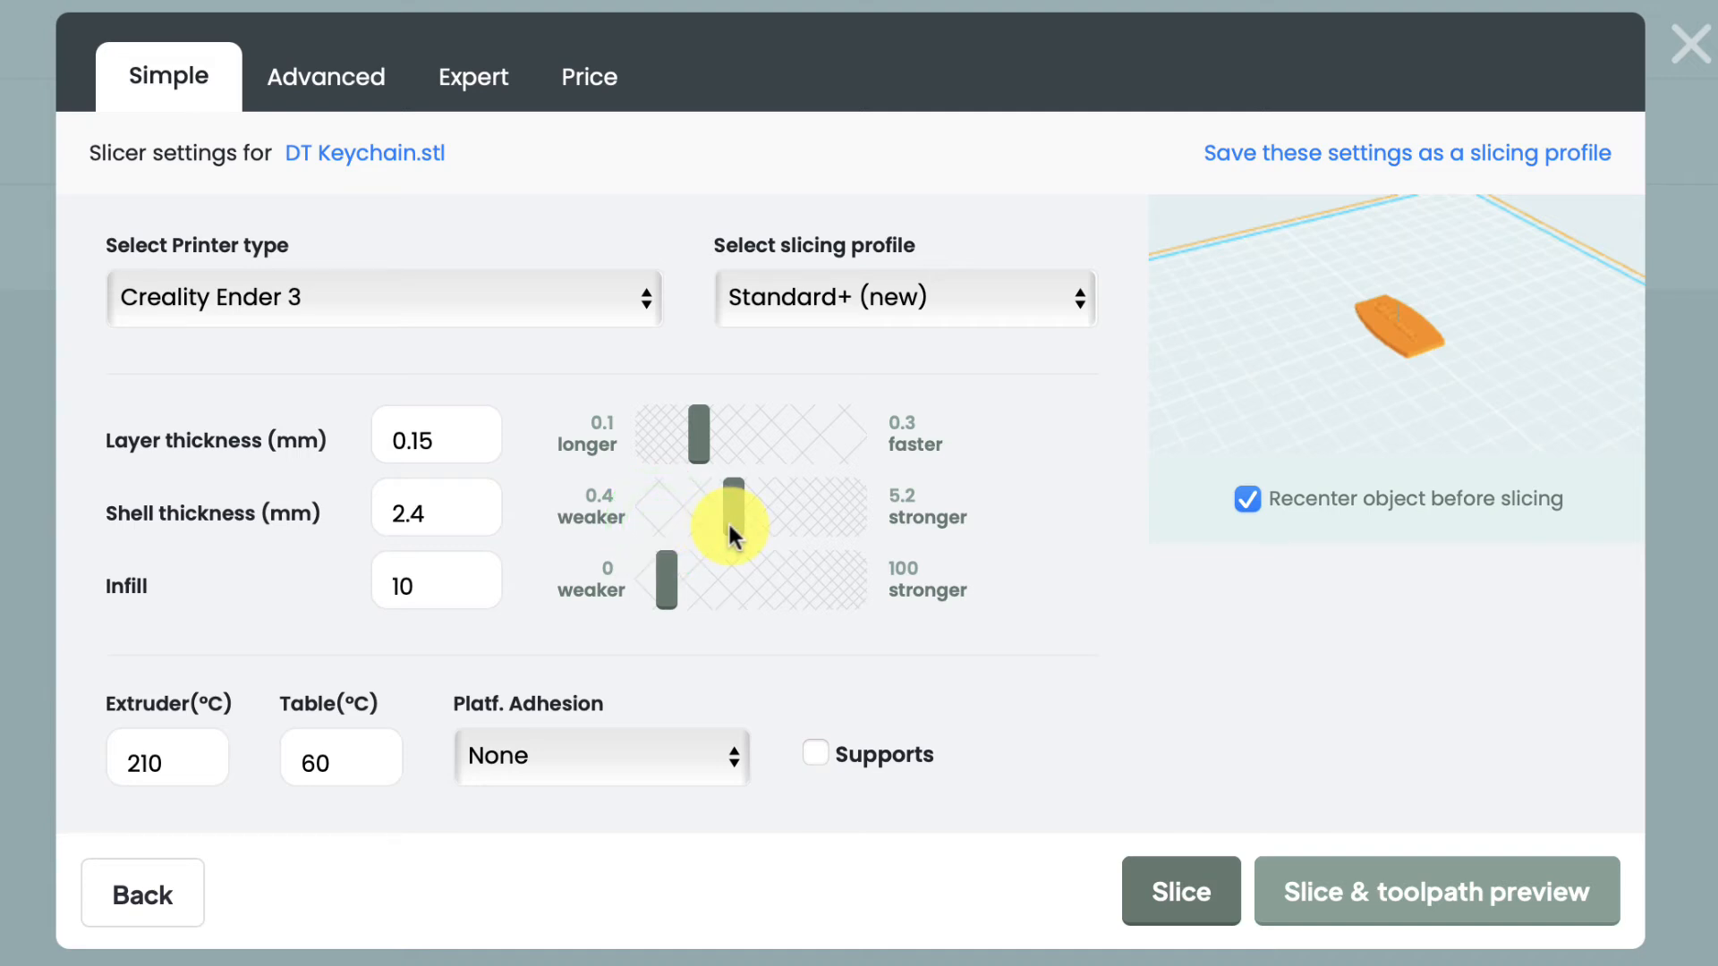
pyautogui.moveTo(727, 528); pyautogui.dragTo(715, 528)
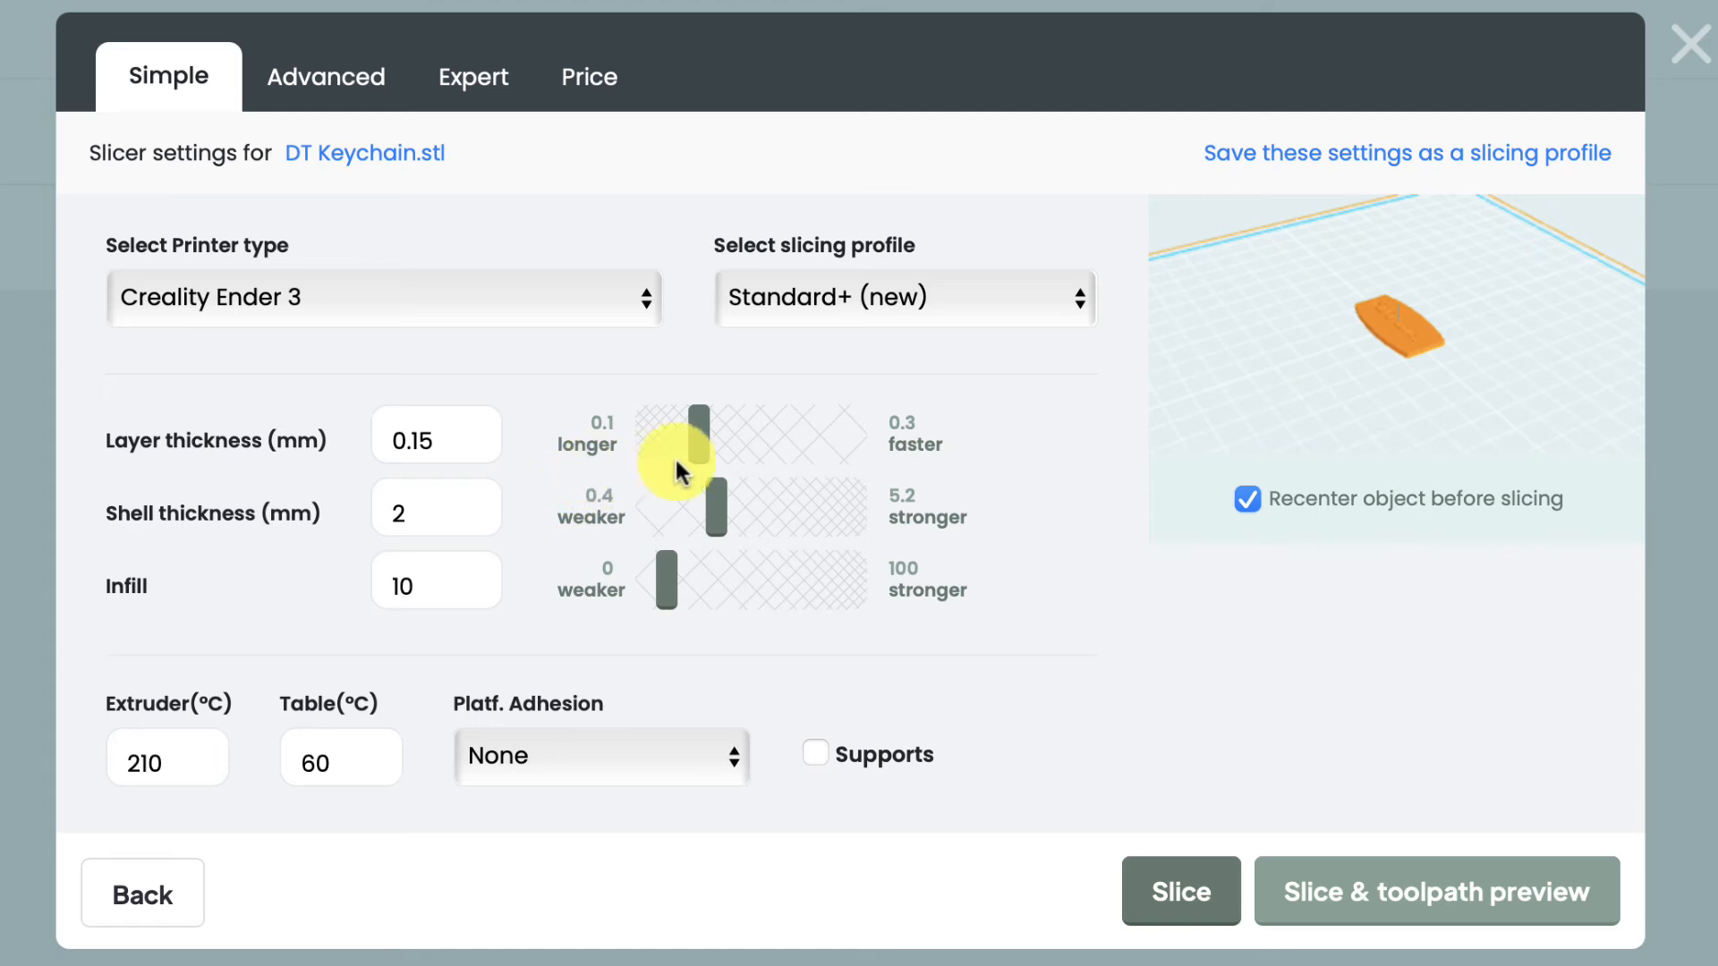
pyautogui.moveTo(700, 442); pyautogui.dragTo(641, 431)
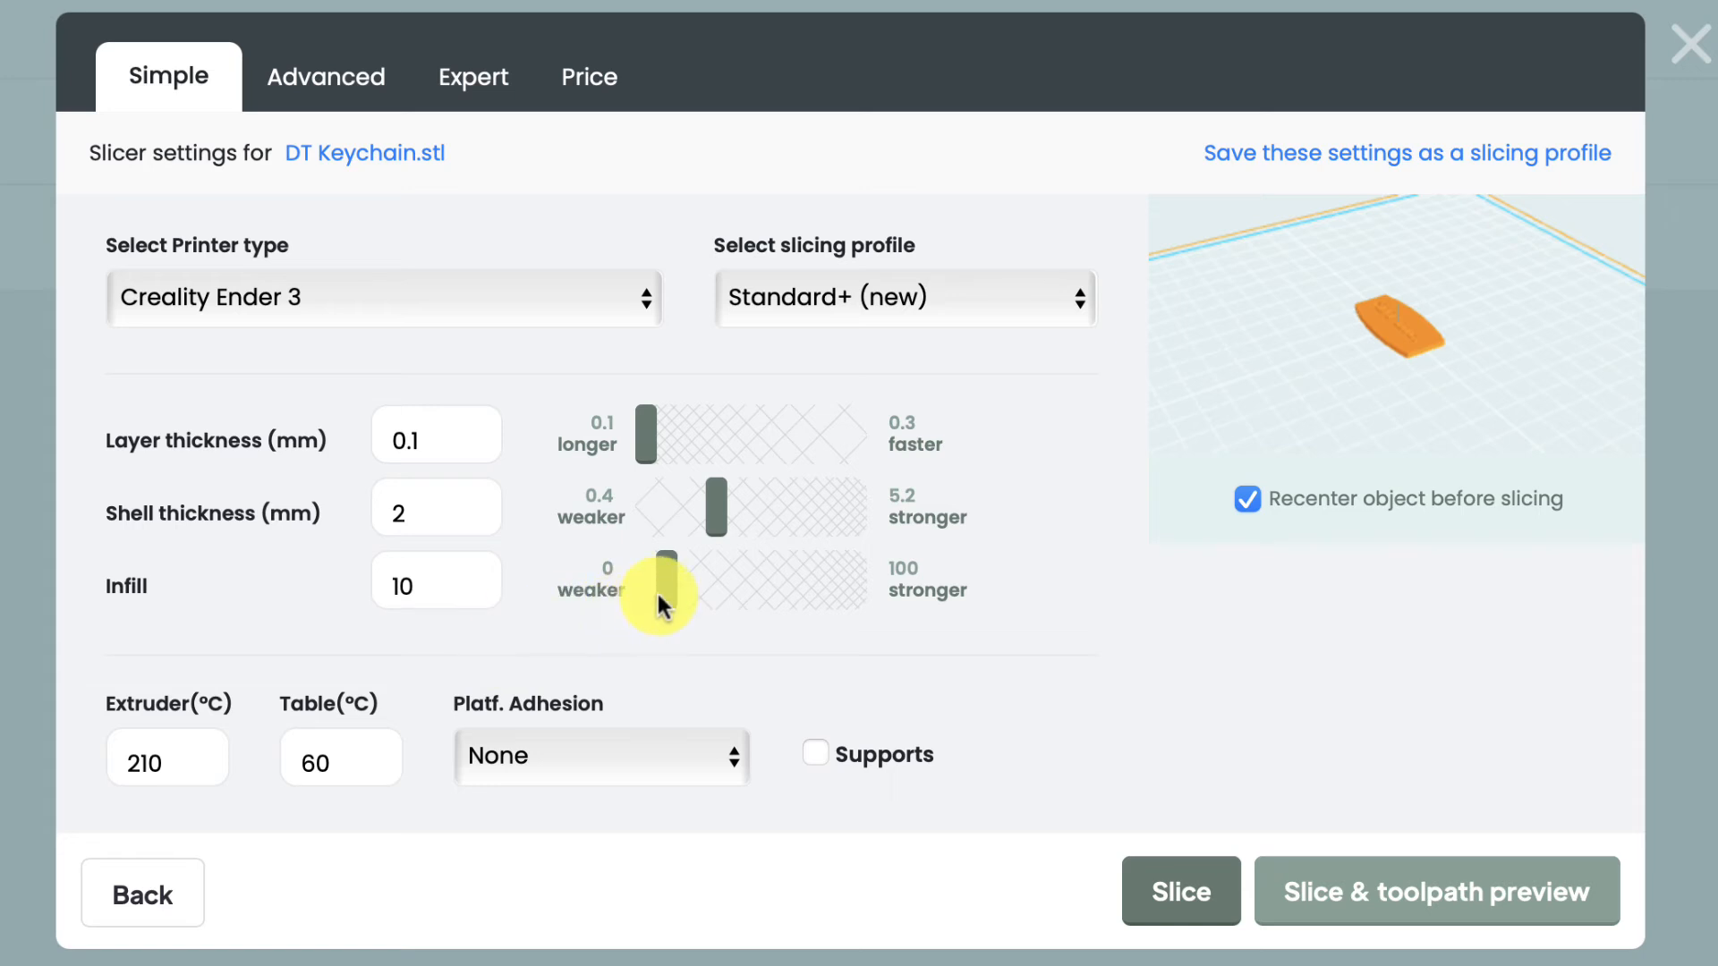
pyautogui.moveTo(663, 589); pyautogui.dragTo(707, 595)
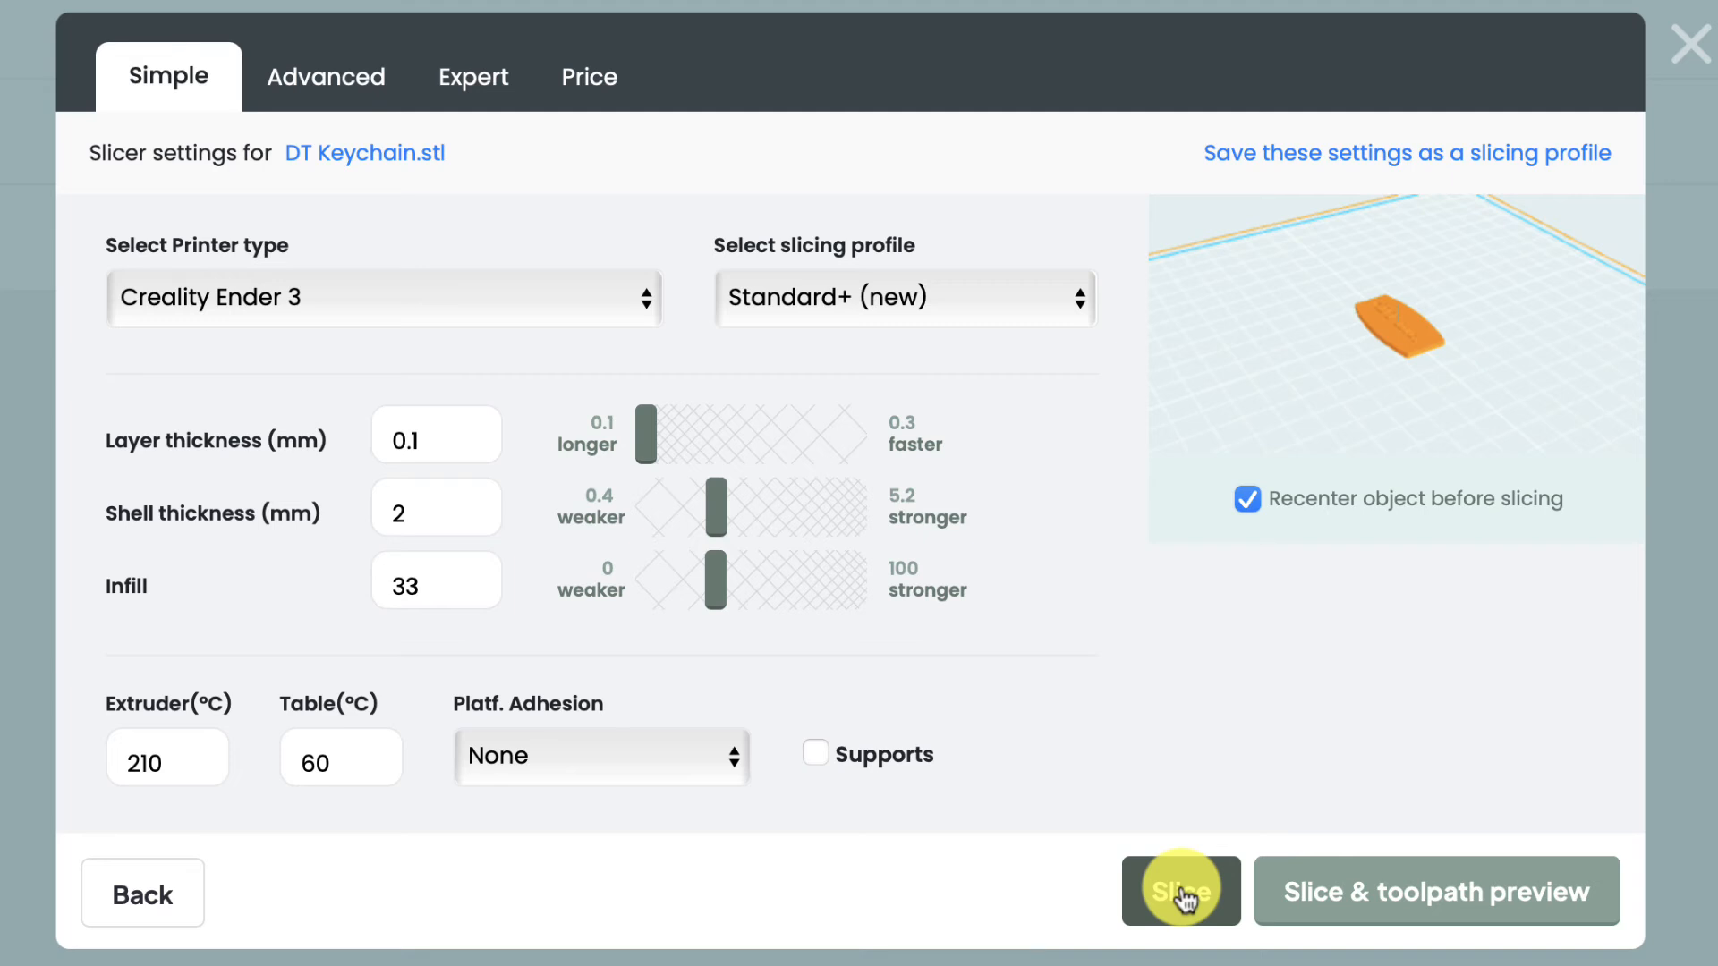
# Check the Price settings, then slice DT Keychain into gcode for the Ender 3
pyautogui.click(586, 79)
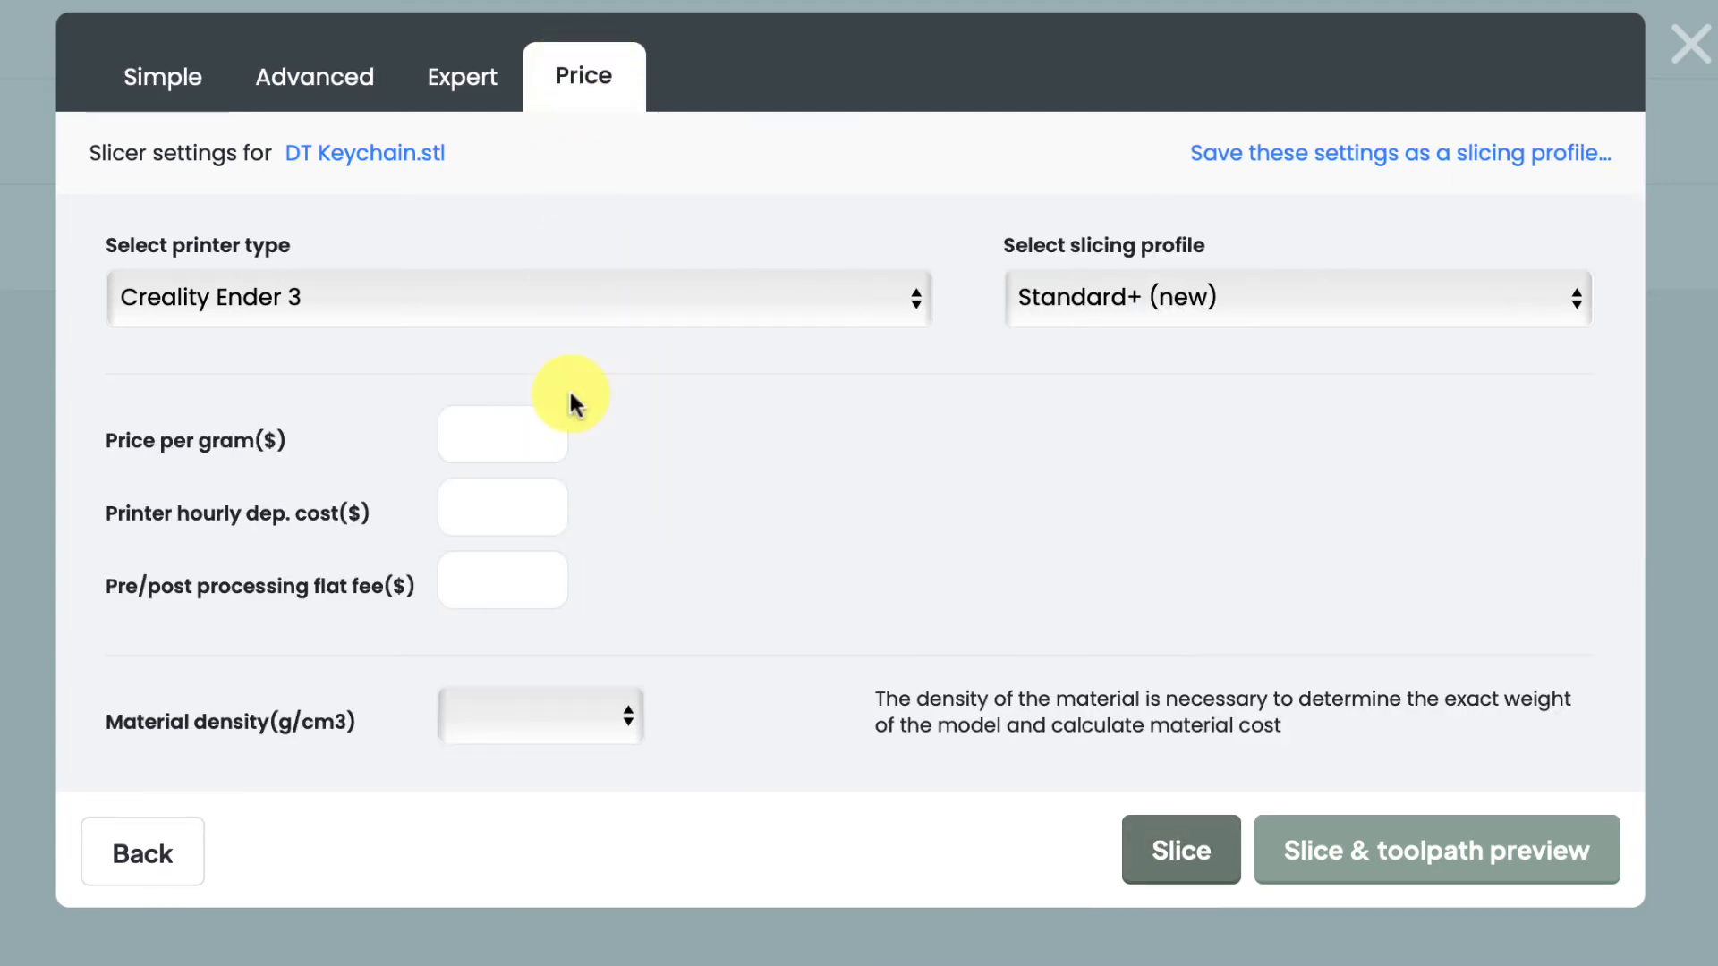
pyautogui.click(163, 86)
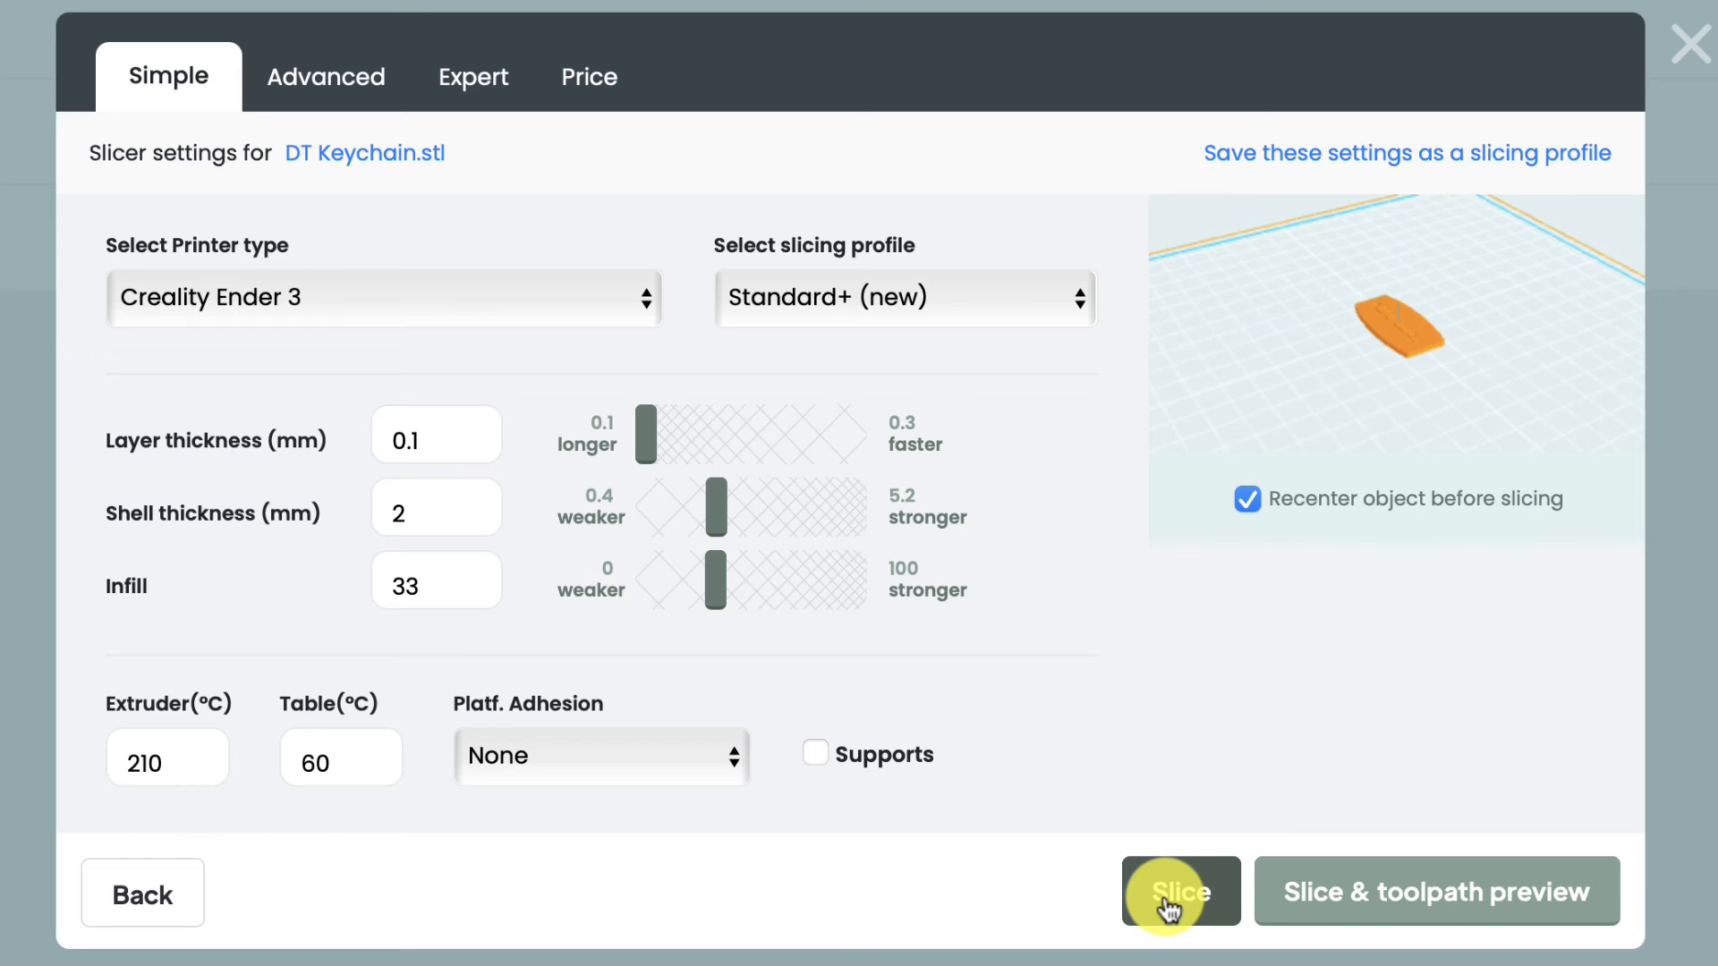
pyautogui.click(1172, 902)
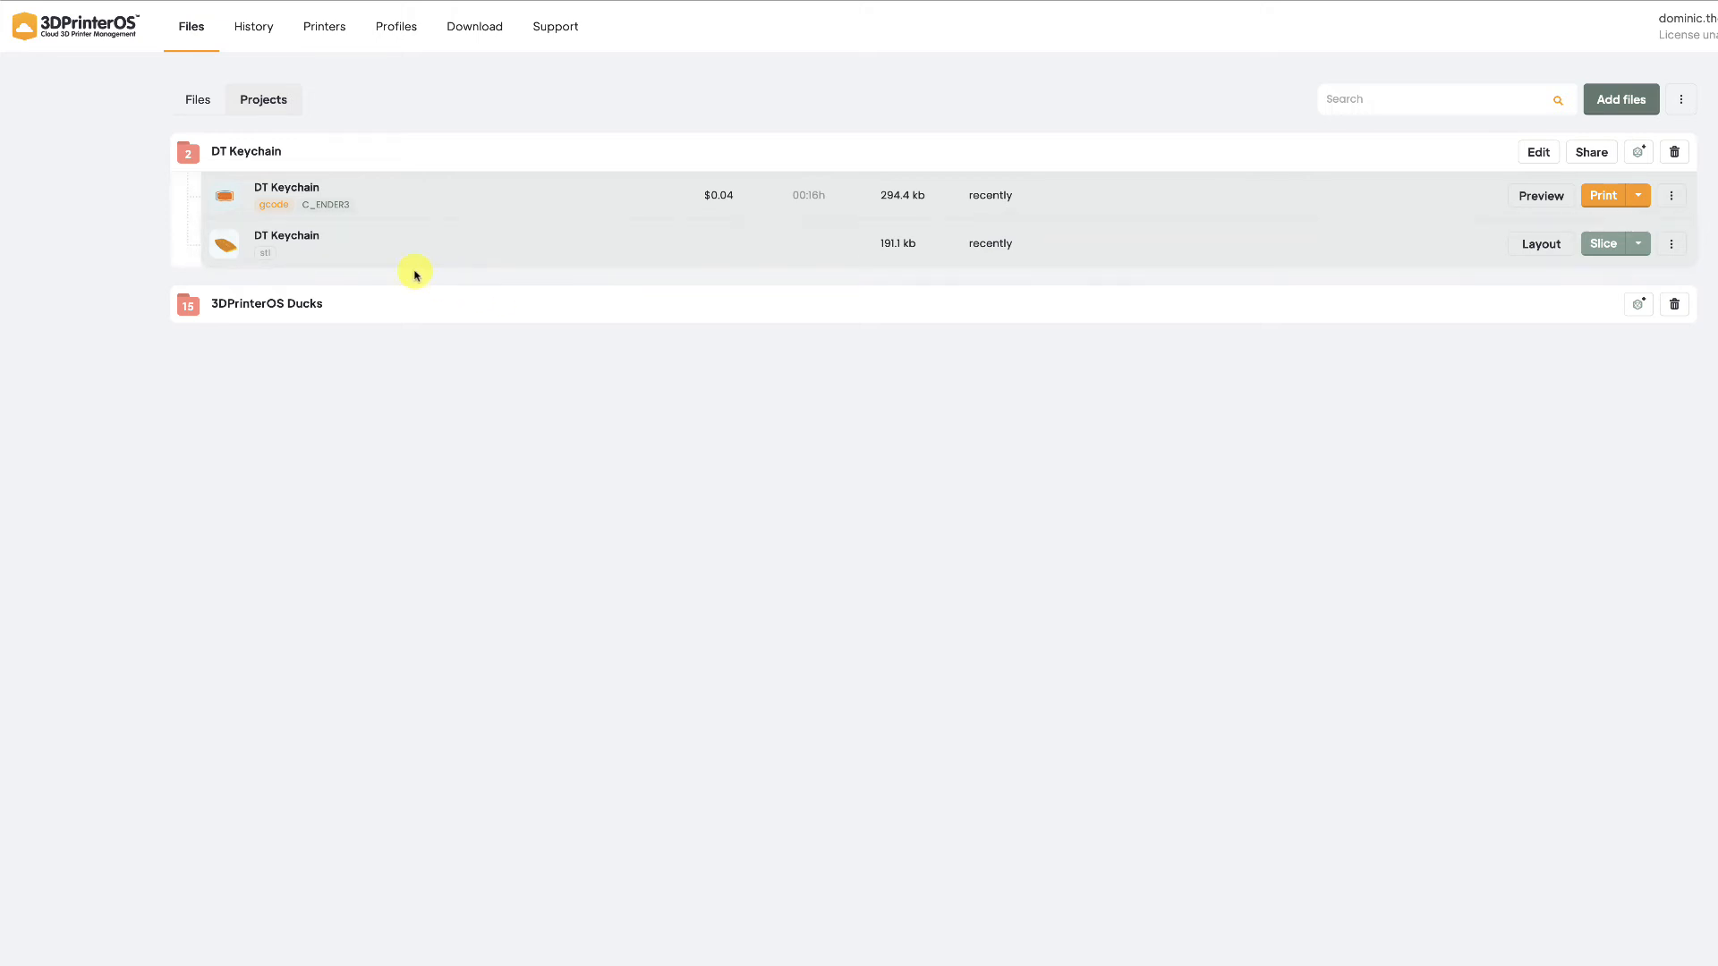
# Open the print dialog for DT Keychain.gcode to see the available Ender 3 printers
pyautogui.moveTo(267, 256)
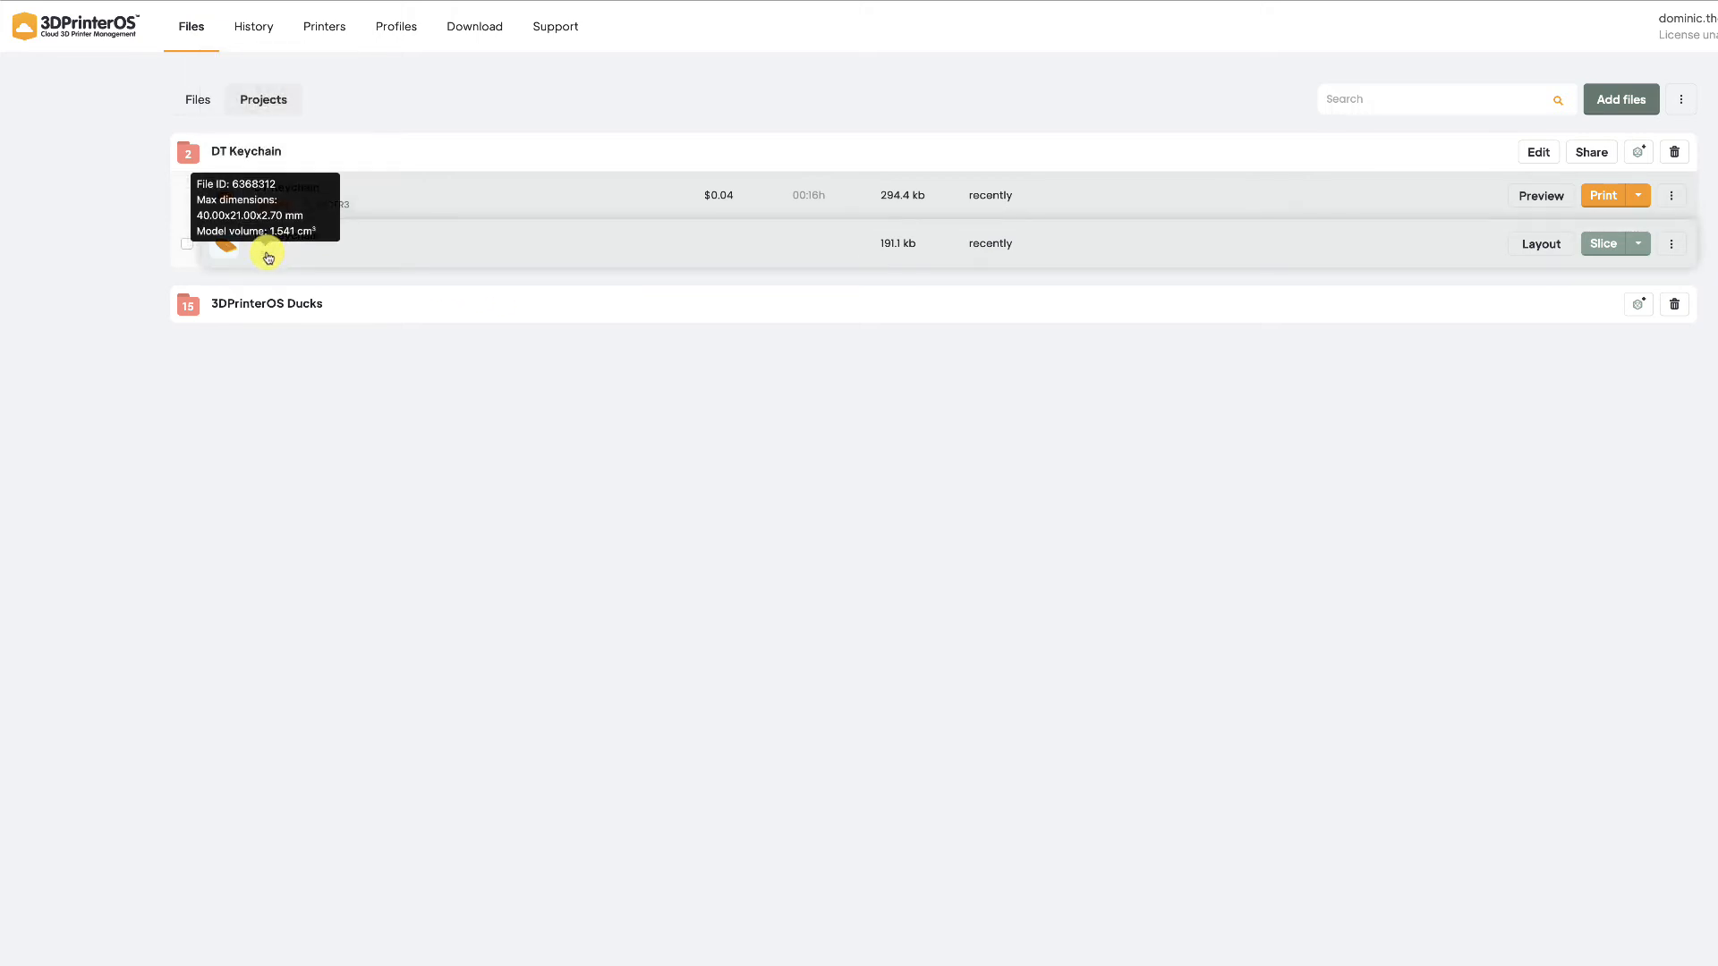
pyautogui.moveTo(277, 210)
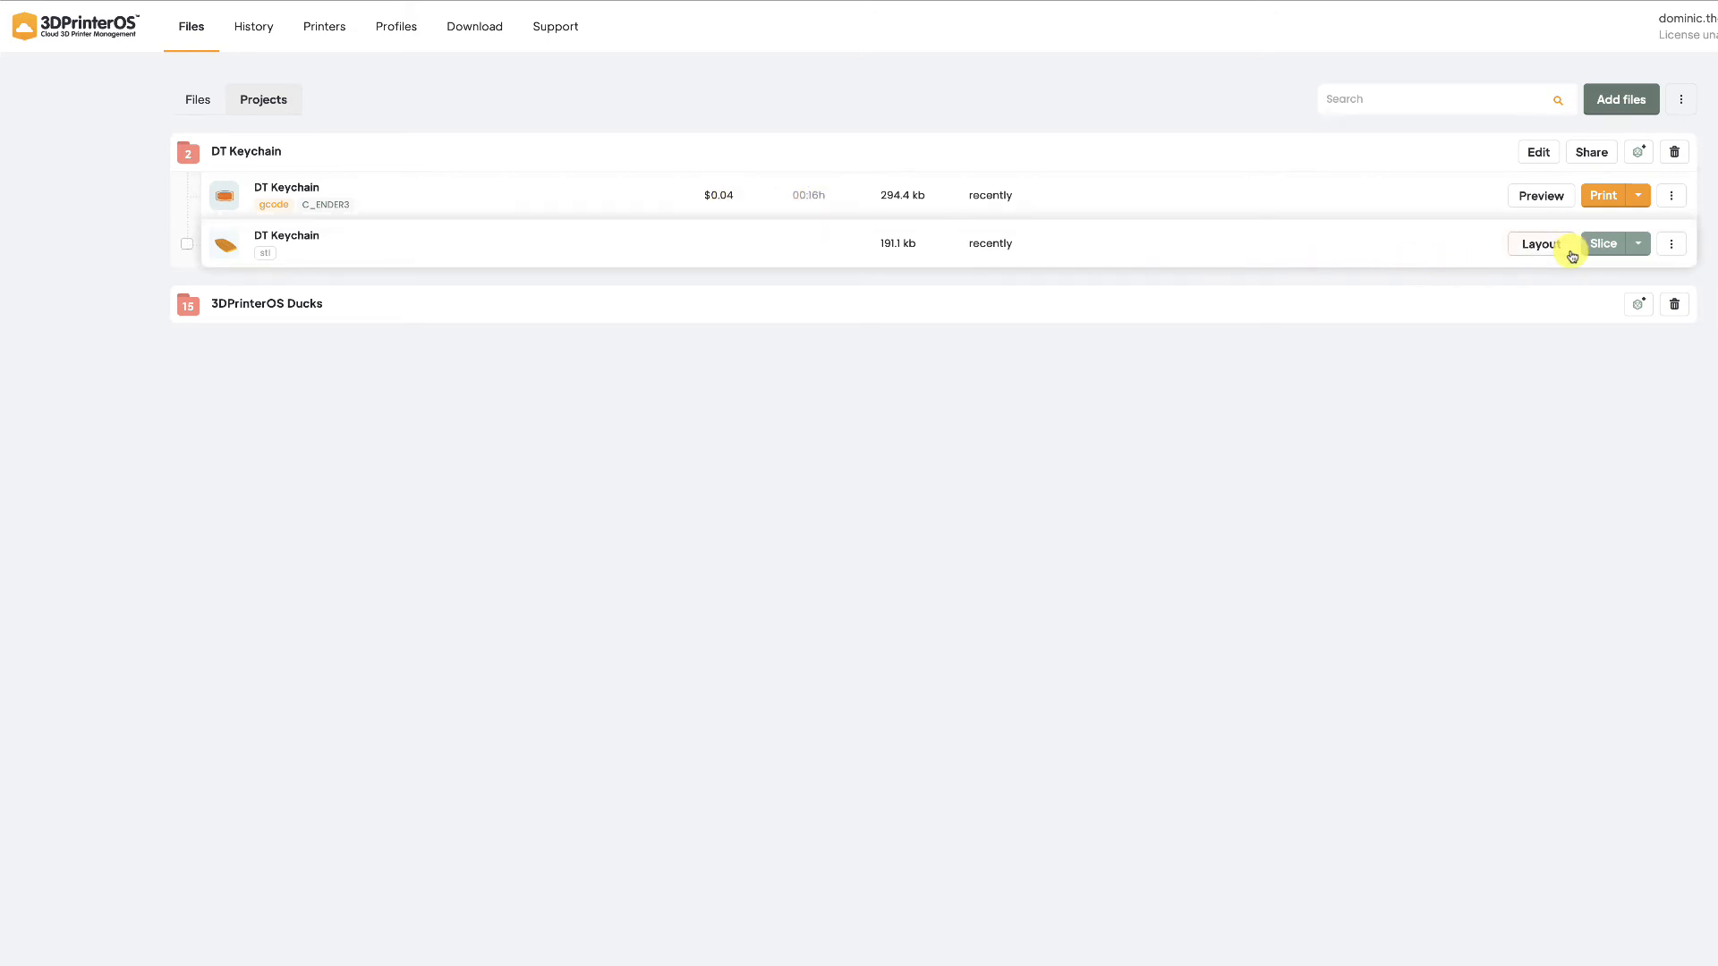
pyautogui.click(1618, 201)
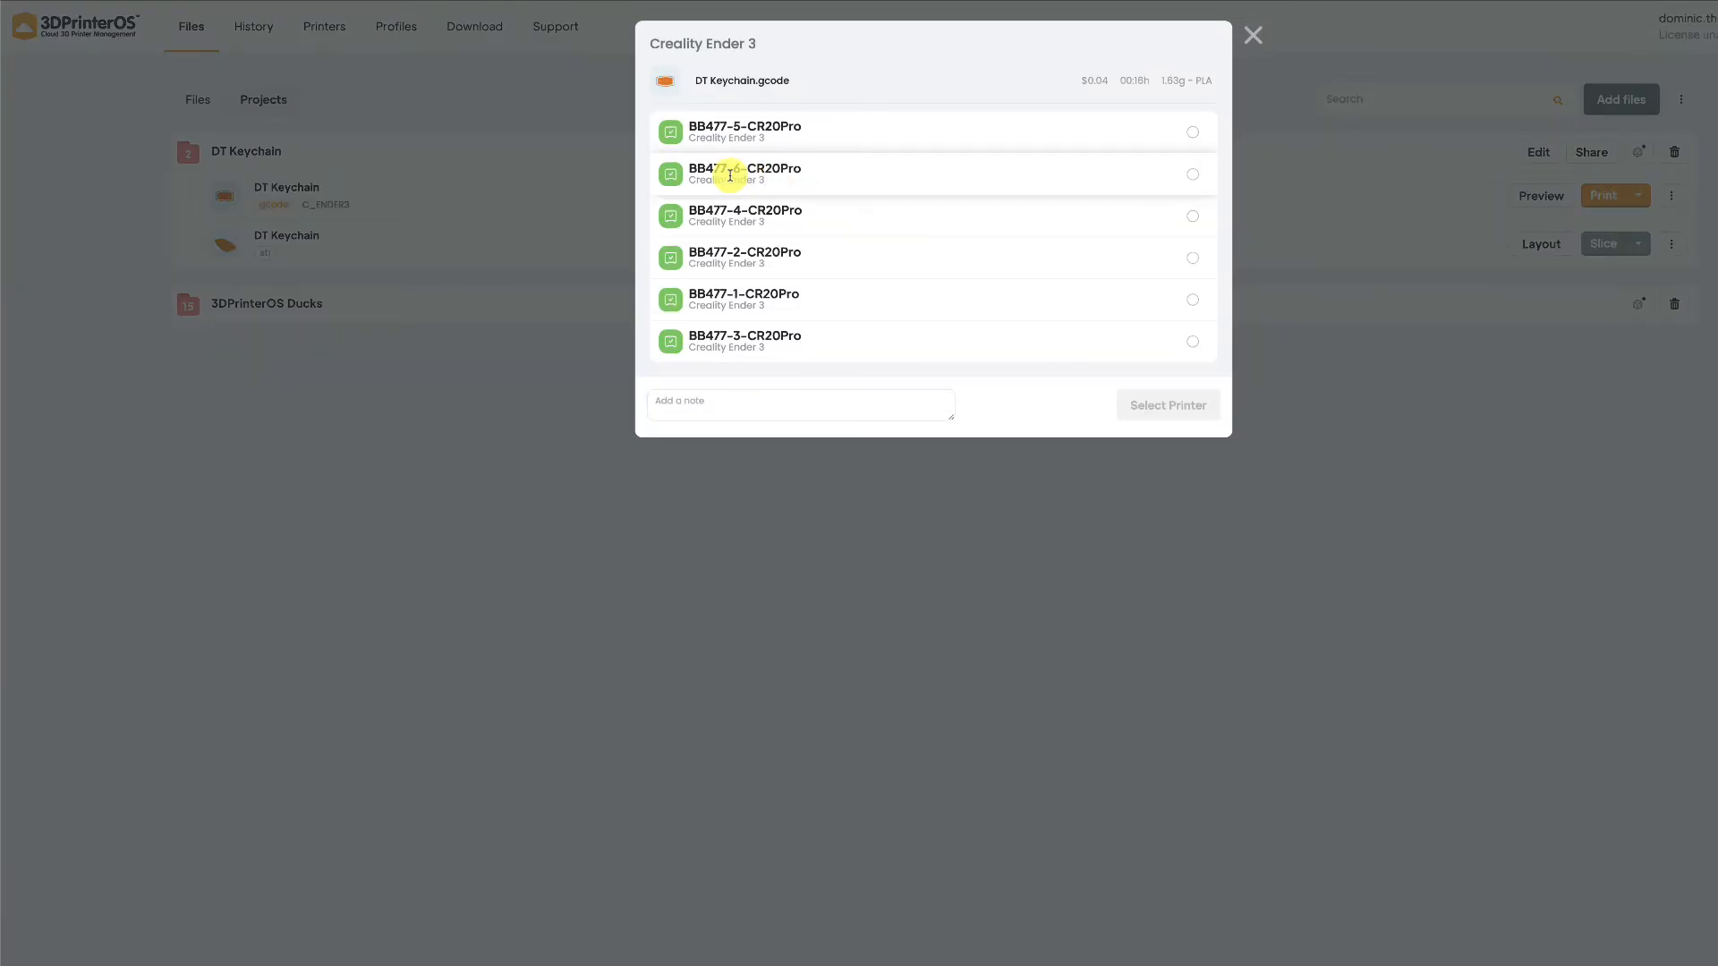
# Print DT Keychain.gcode on BB477-1-CR20Pro with the note 'IS2200 - 10am' plus the instructor's name
pyautogui.click(671, 296)
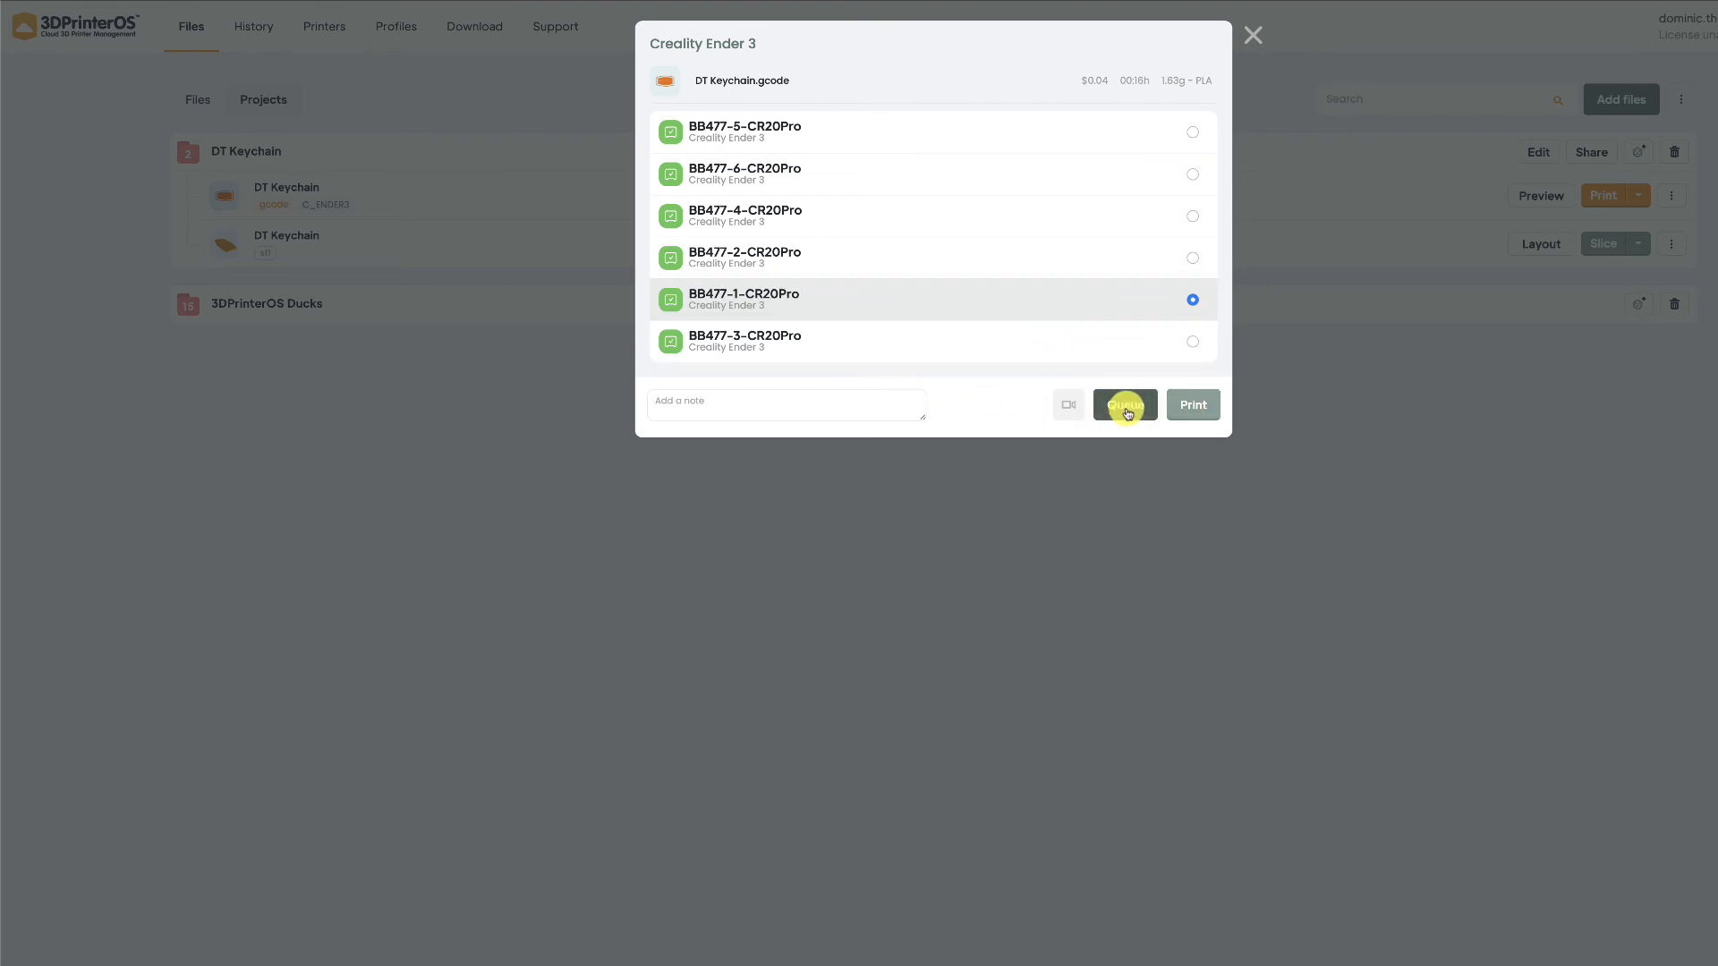
pyautogui.click(845, 401)
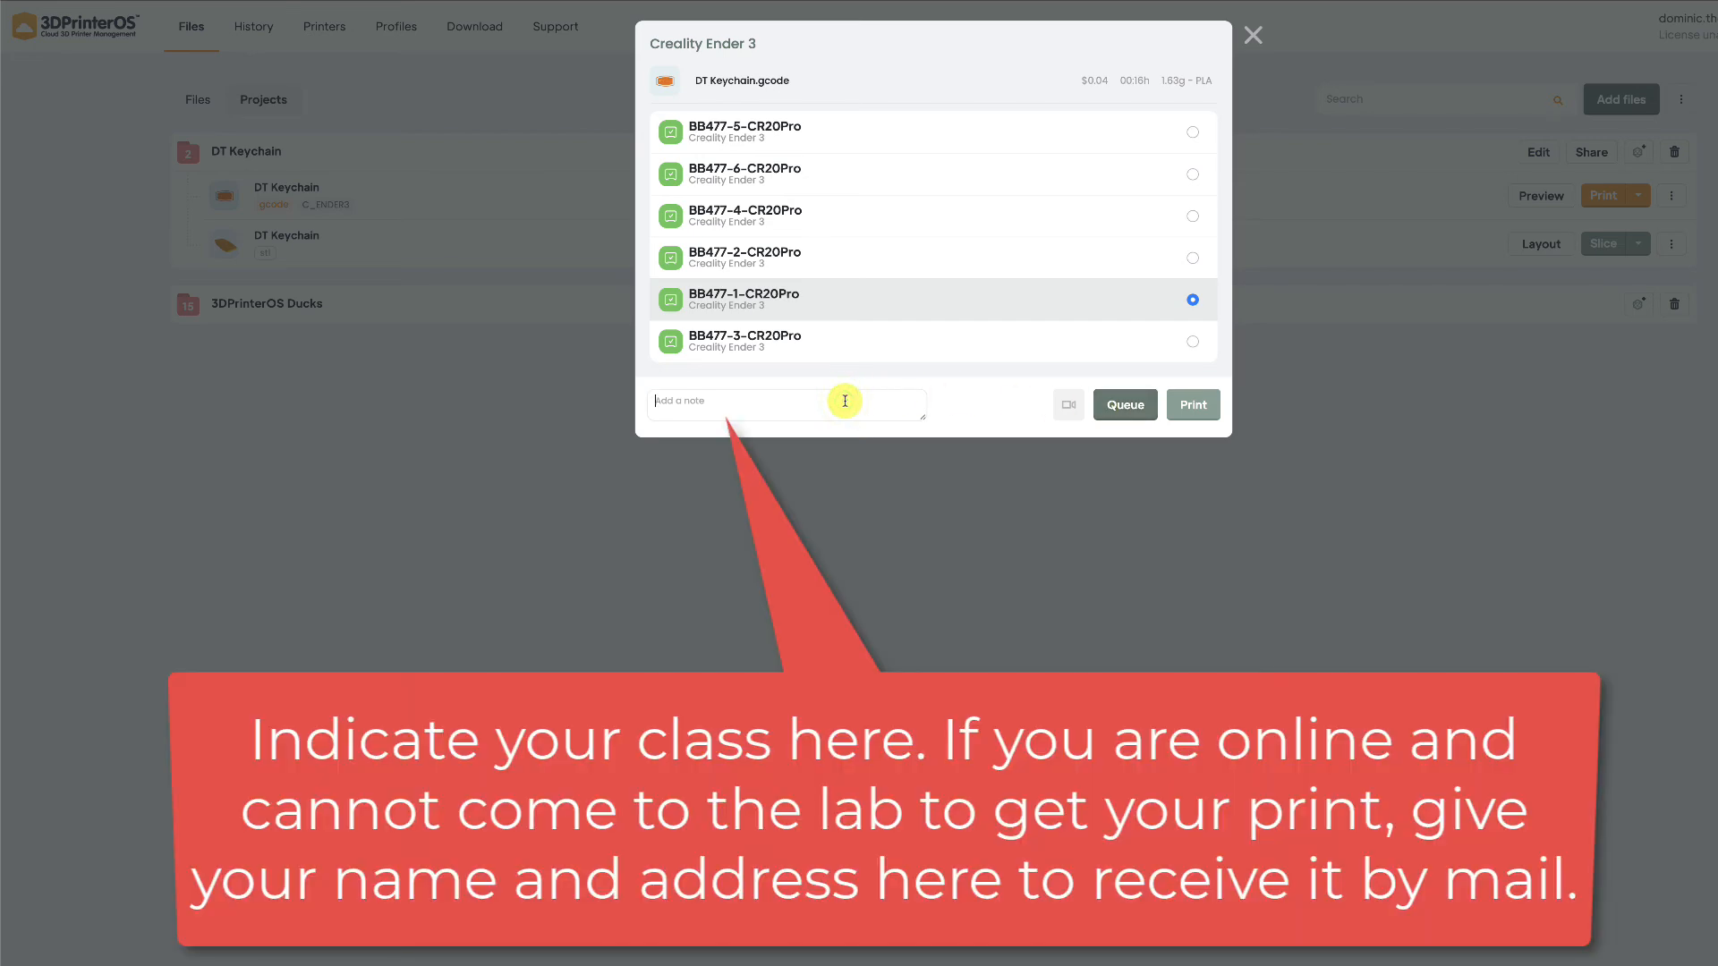
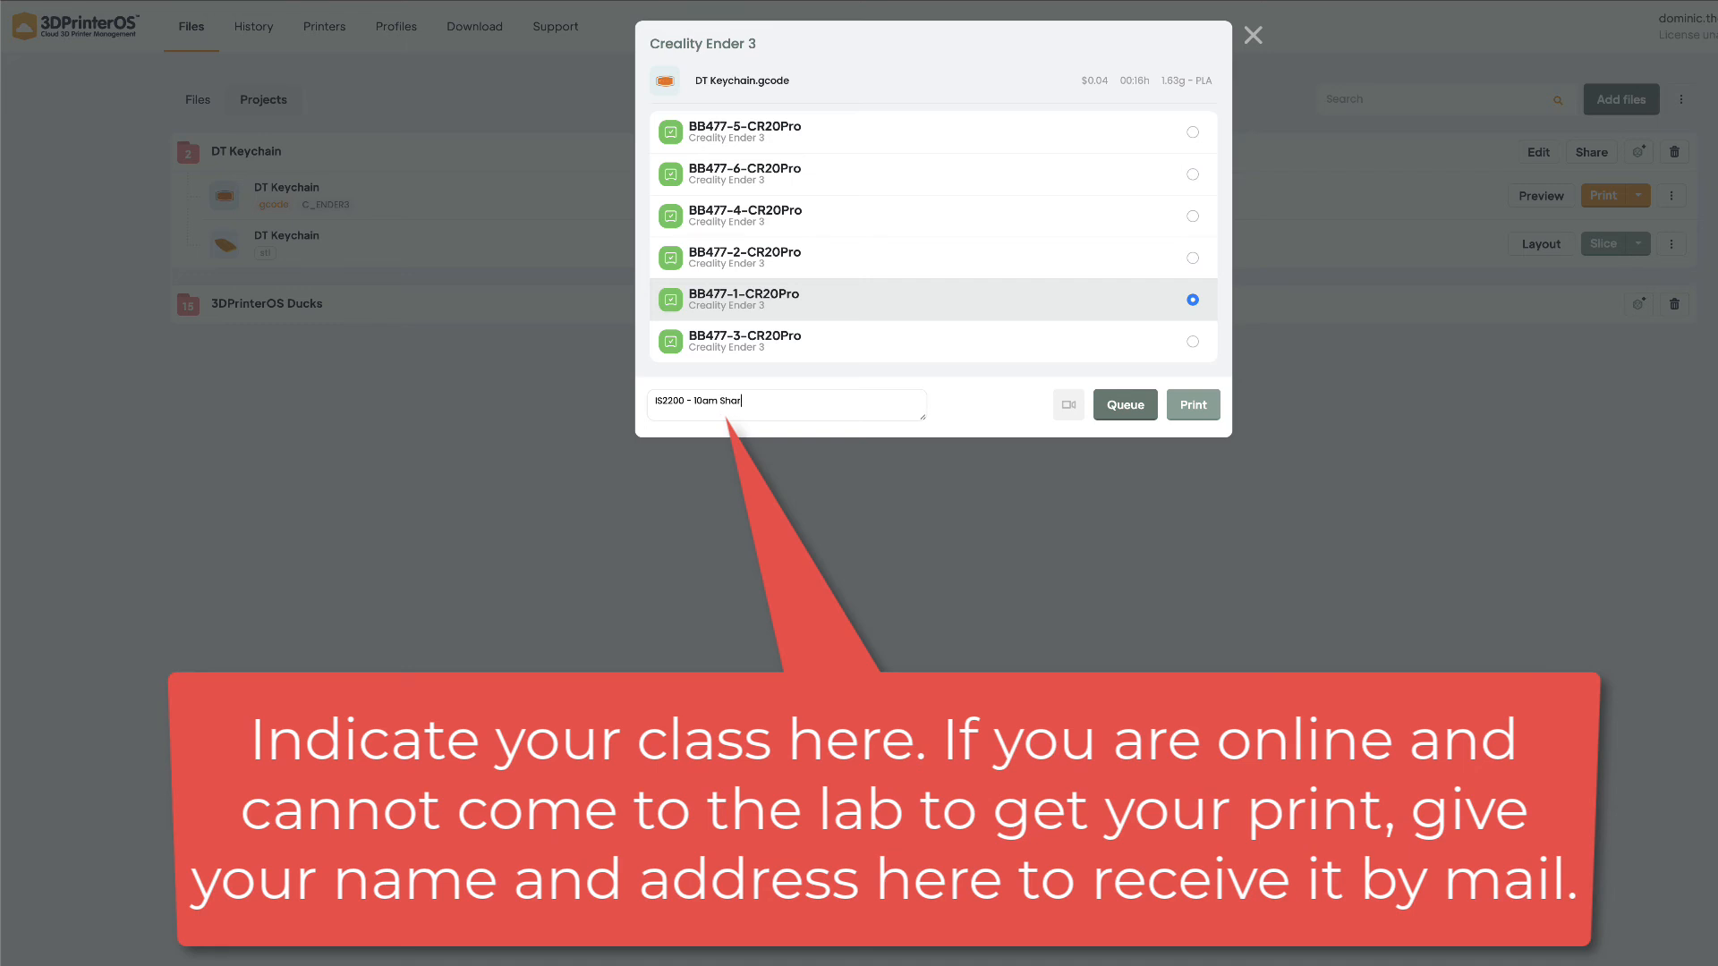
pyautogui.click(1197, 404)
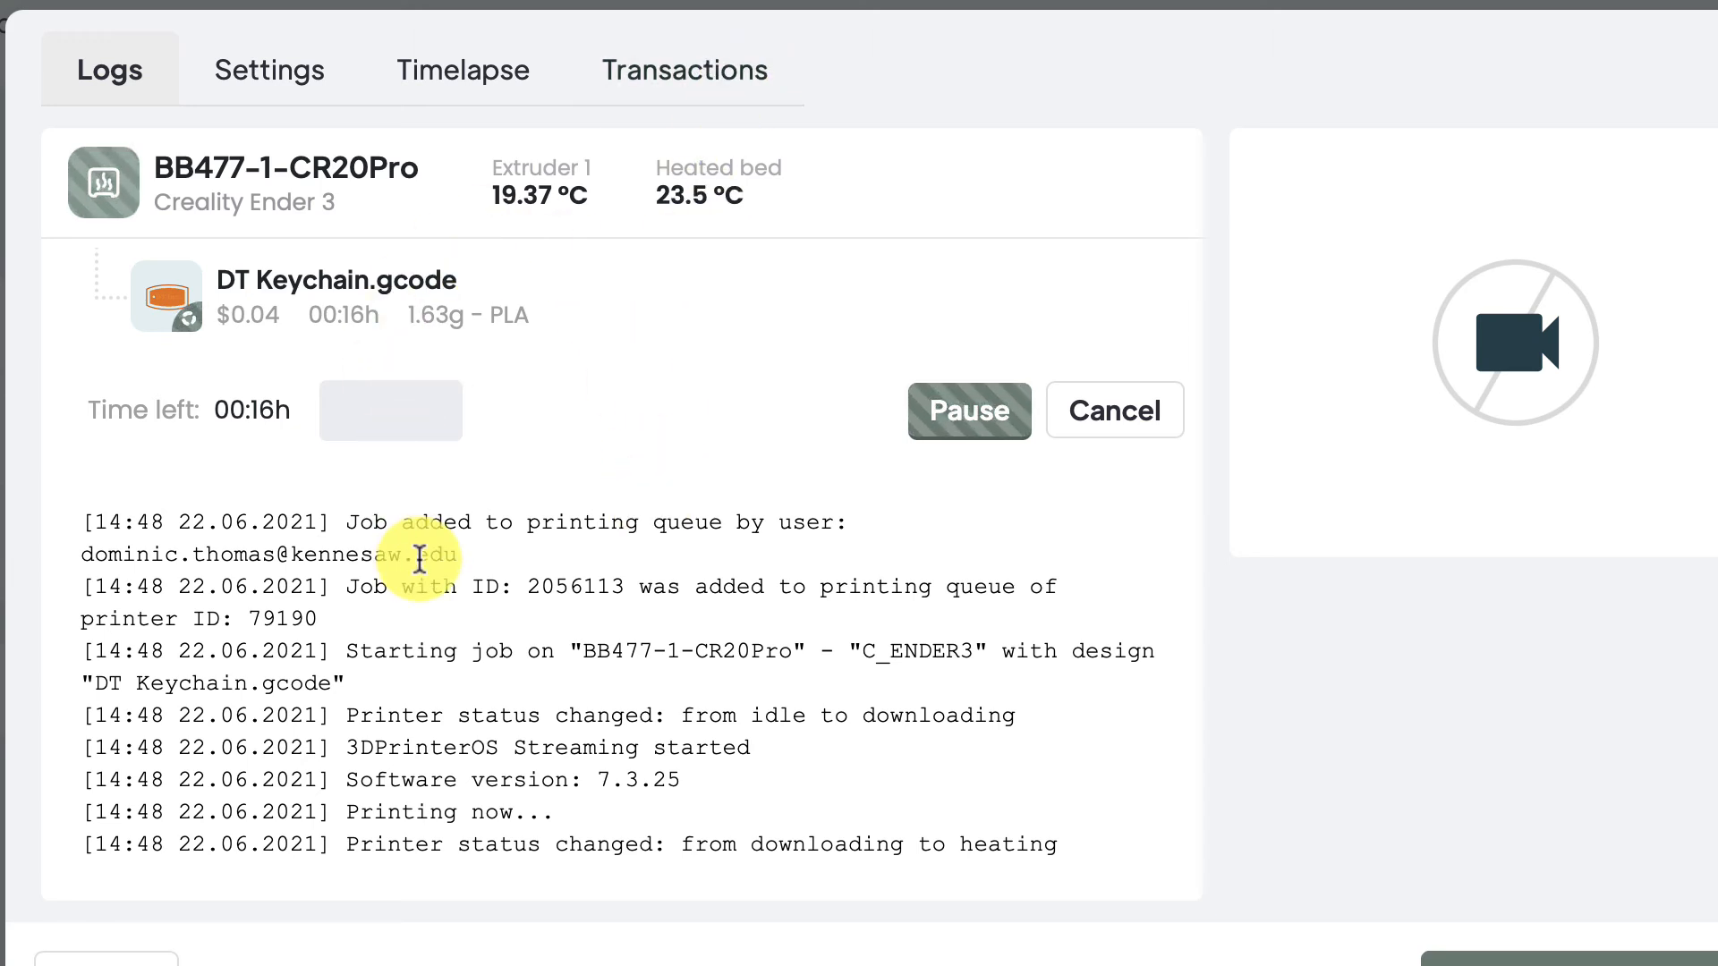
pyautogui.press('super+shift+4')
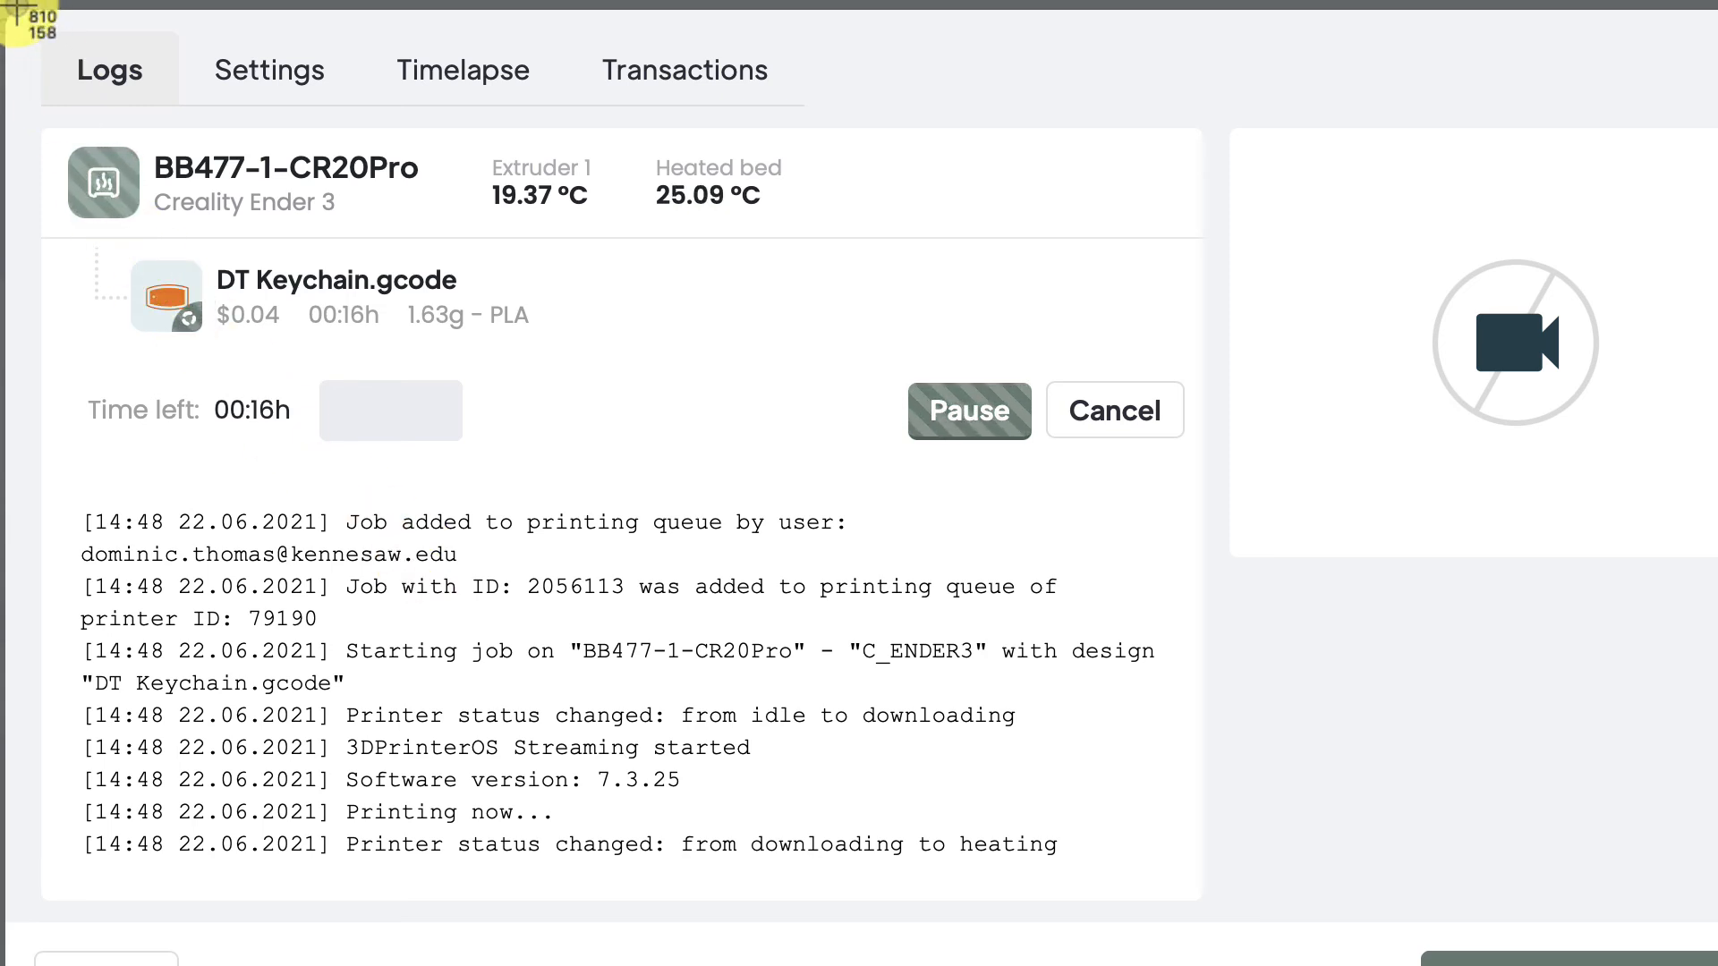
pyautogui.press('Escape')
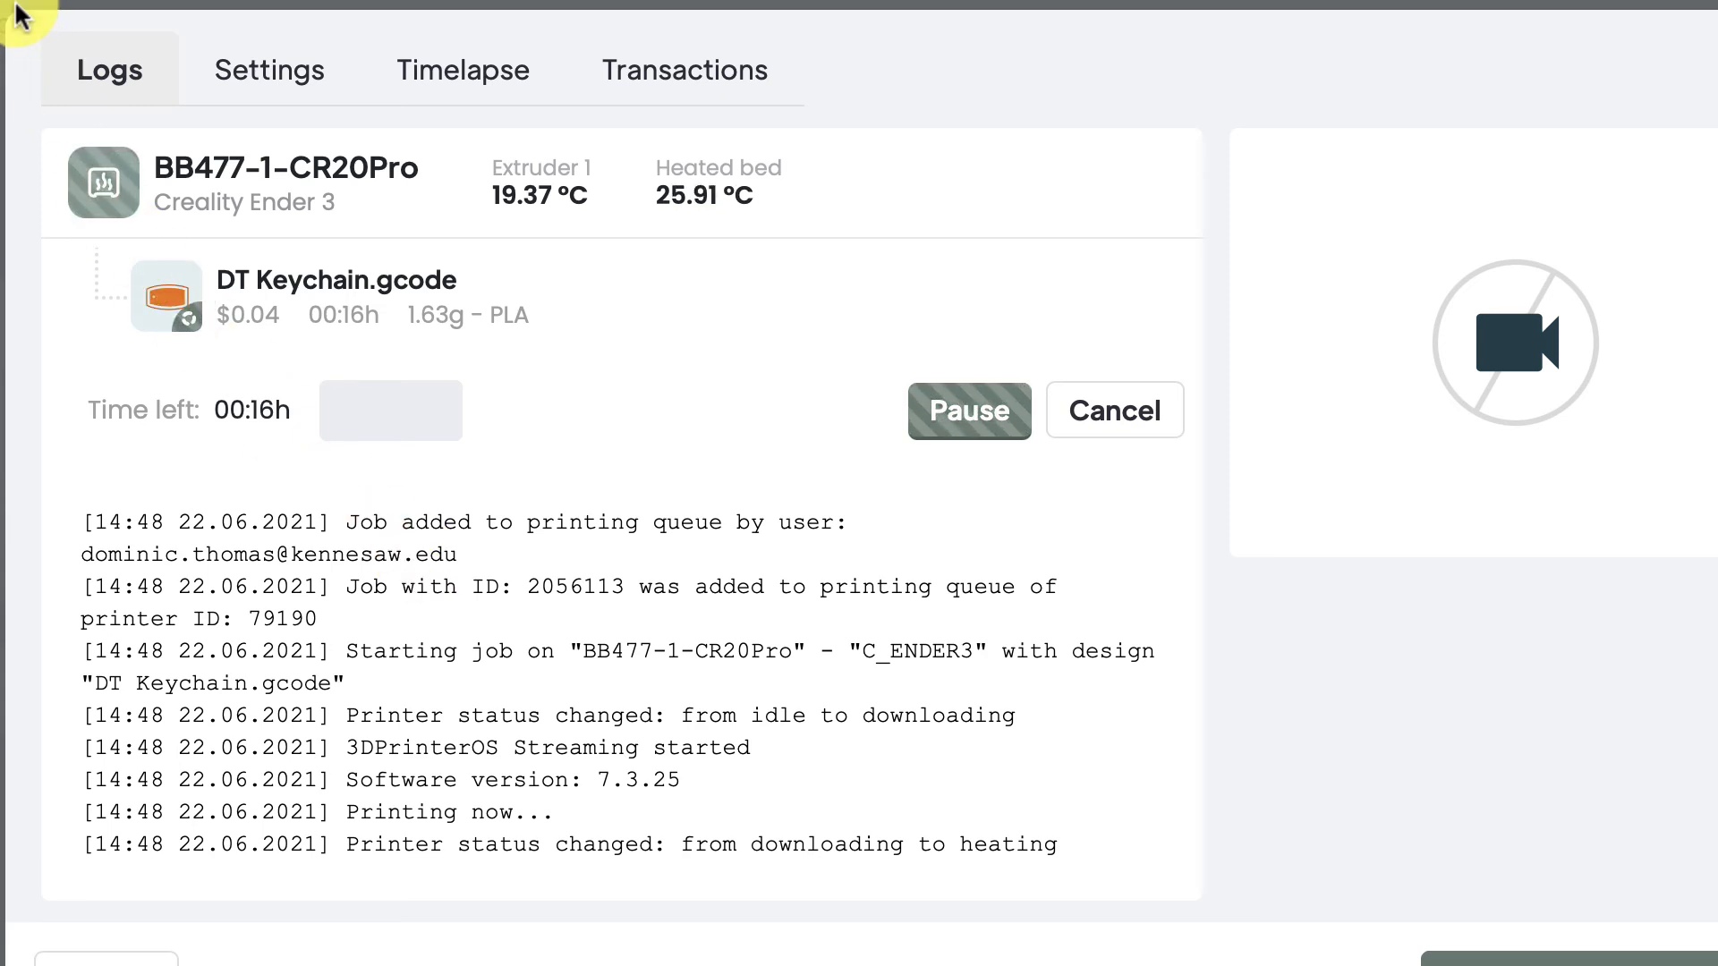